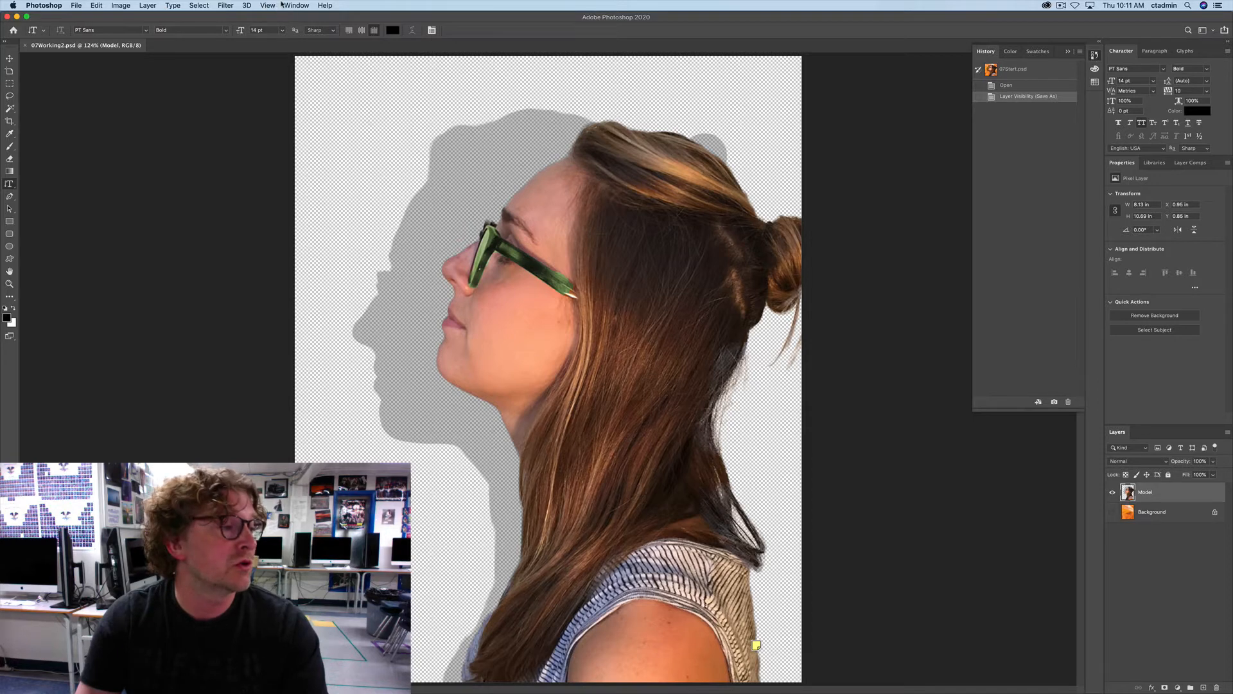
# Show the rulers and choose inches as their unit in the Units & Rulers preferences
pyautogui.click(283, 6)
pyautogui.moveTo(278, 3)
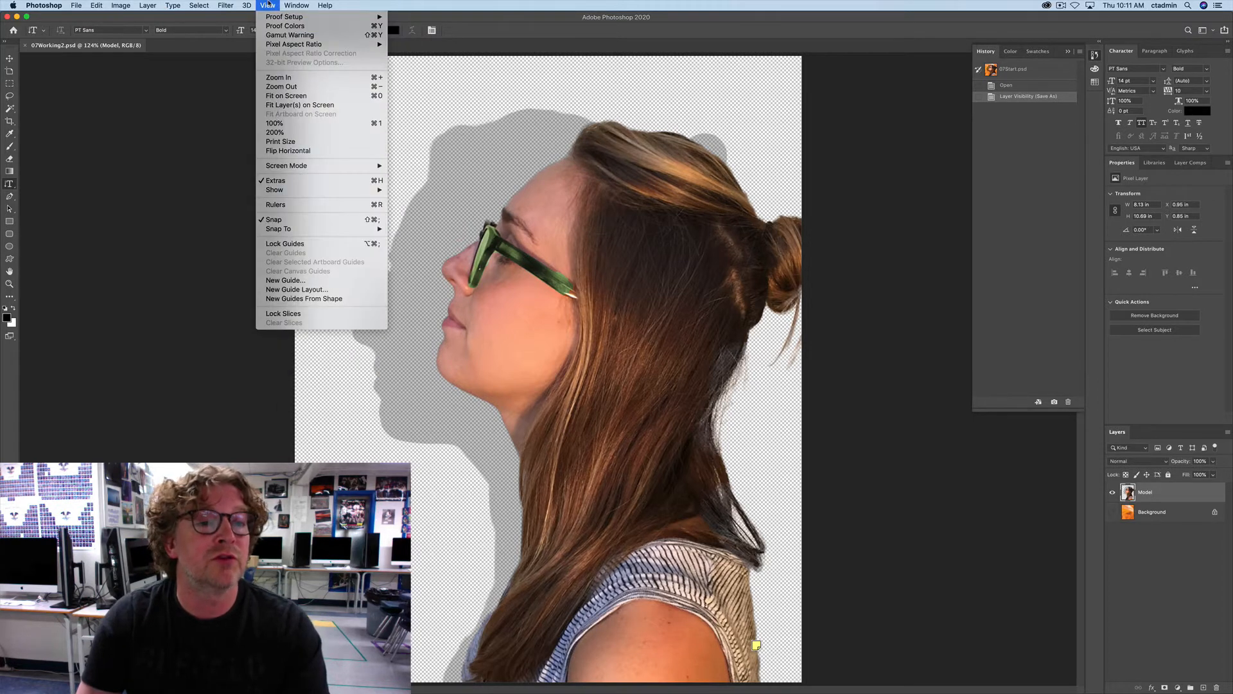
pyautogui.click(302, 206)
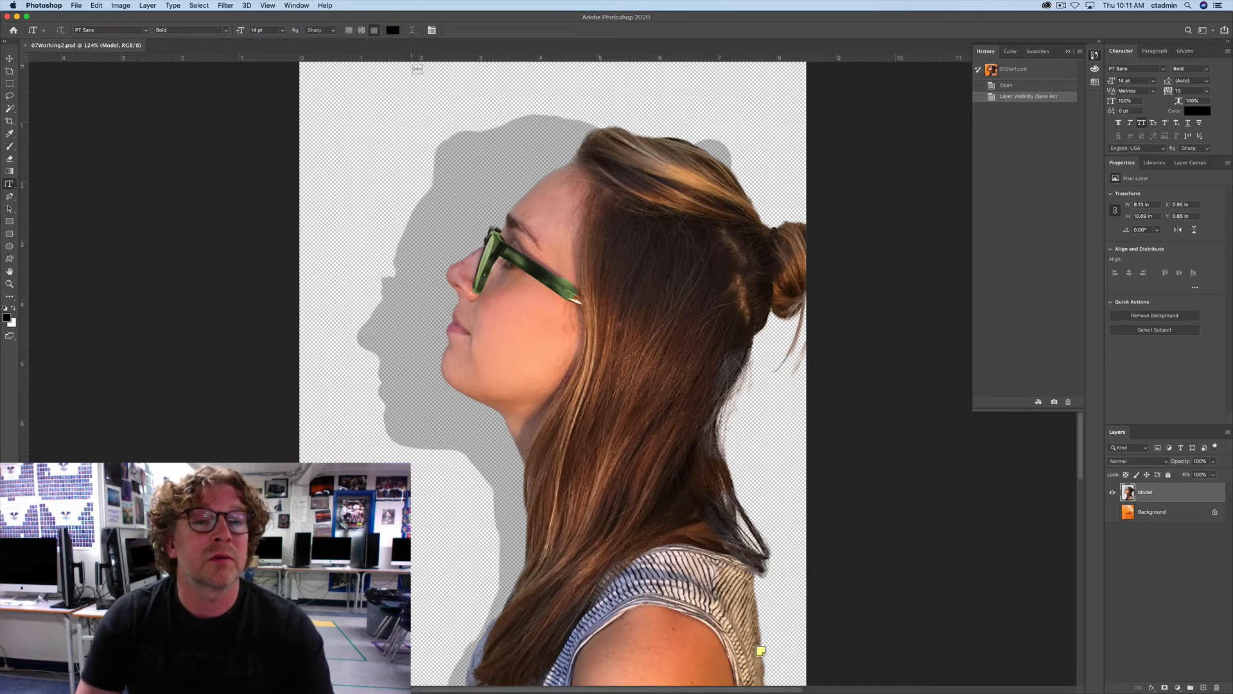
pyautogui.doubleClick(403, 59)
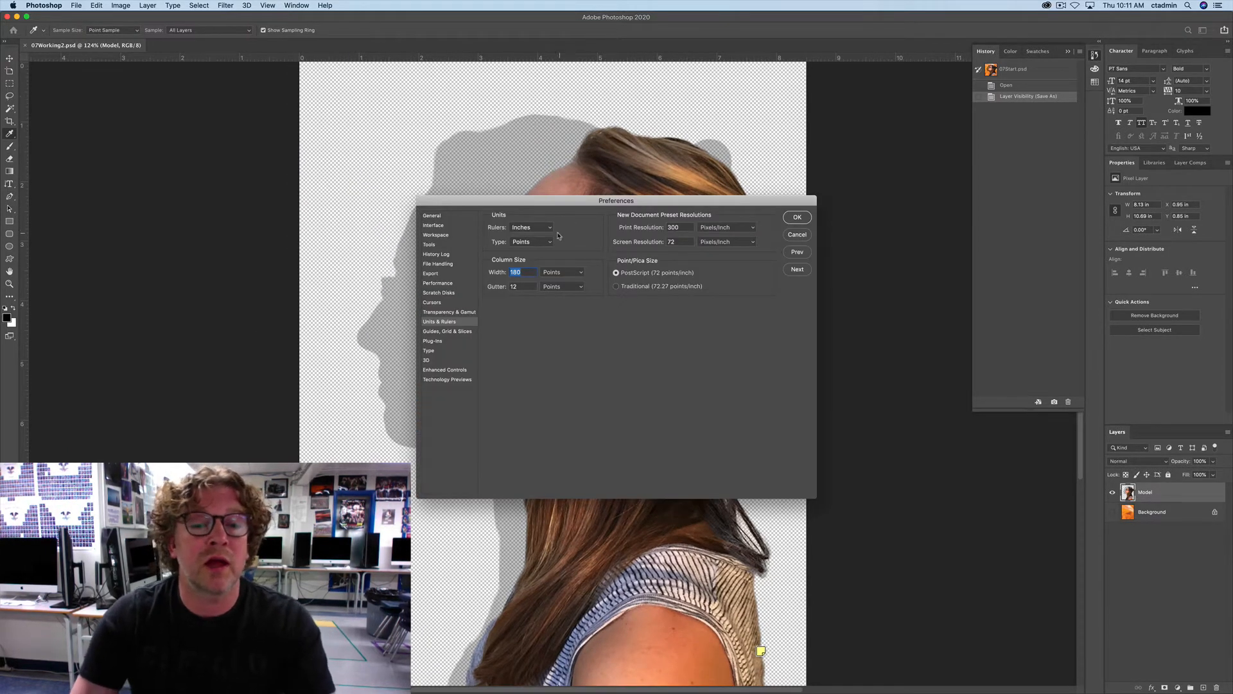
pyautogui.click(532, 231)
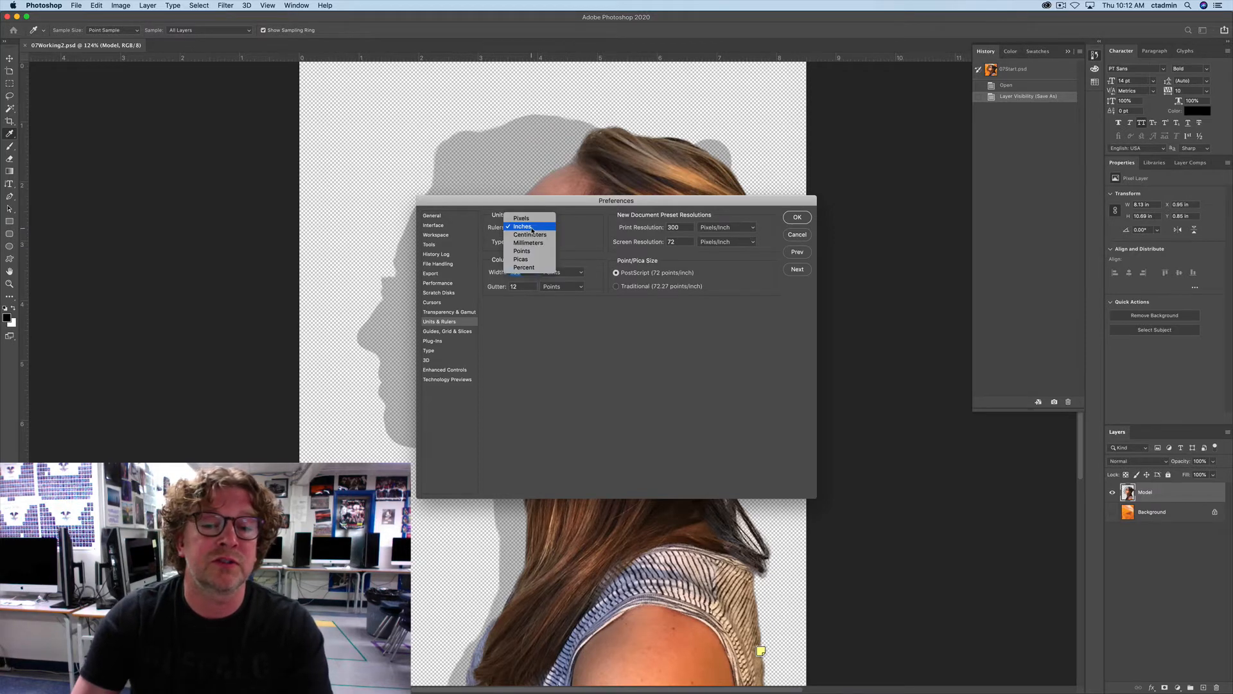
pyautogui.click(532, 232)
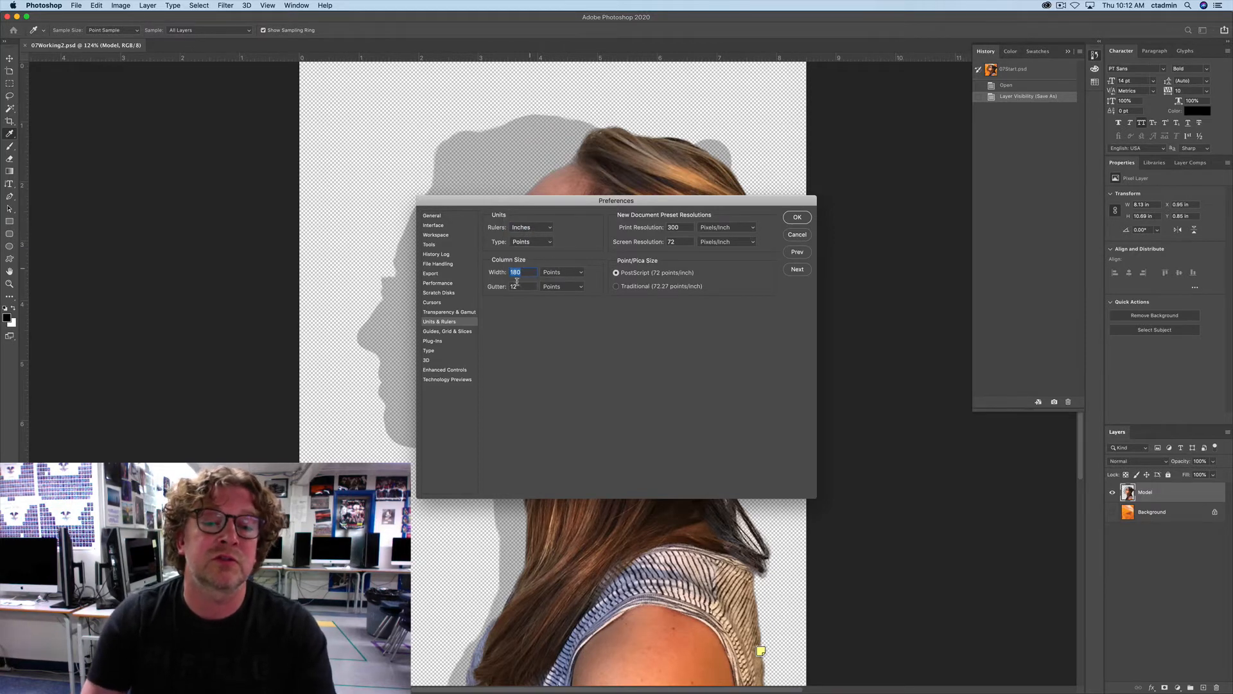
pyautogui.click(797, 217)
pyautogui.press('t')
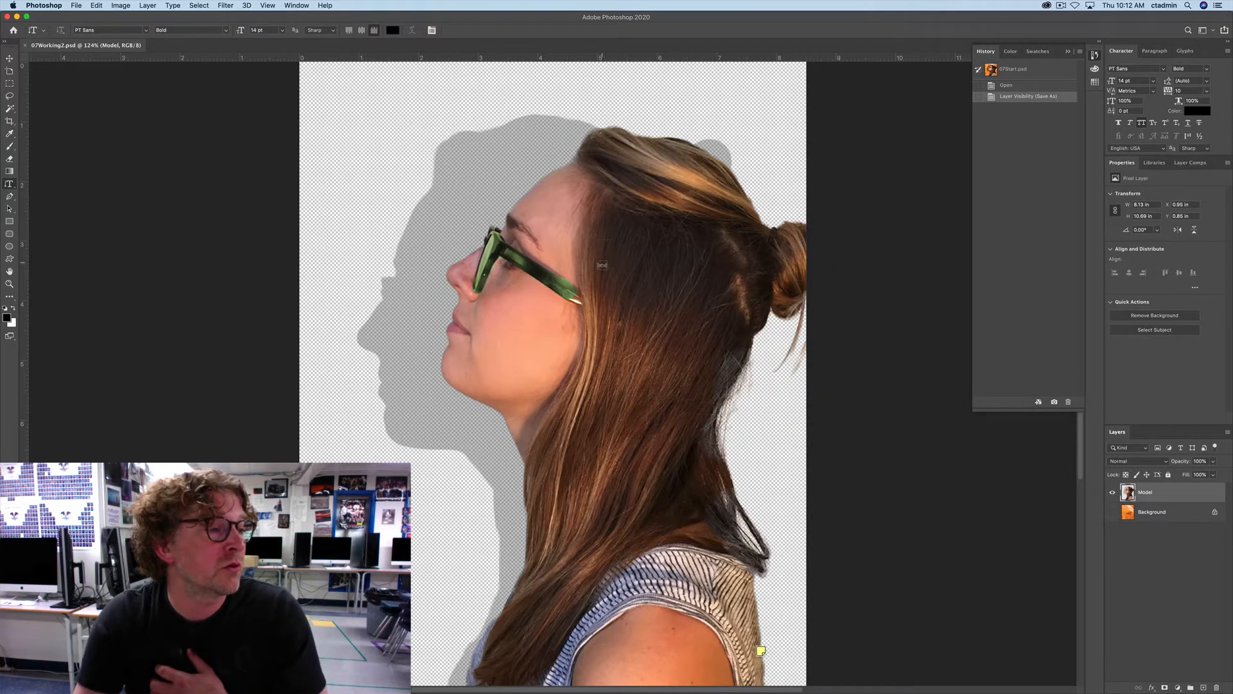
# Place a vertical guide at 4.25 in, halfway across the canvas width
pyautogui.click(269, 5)
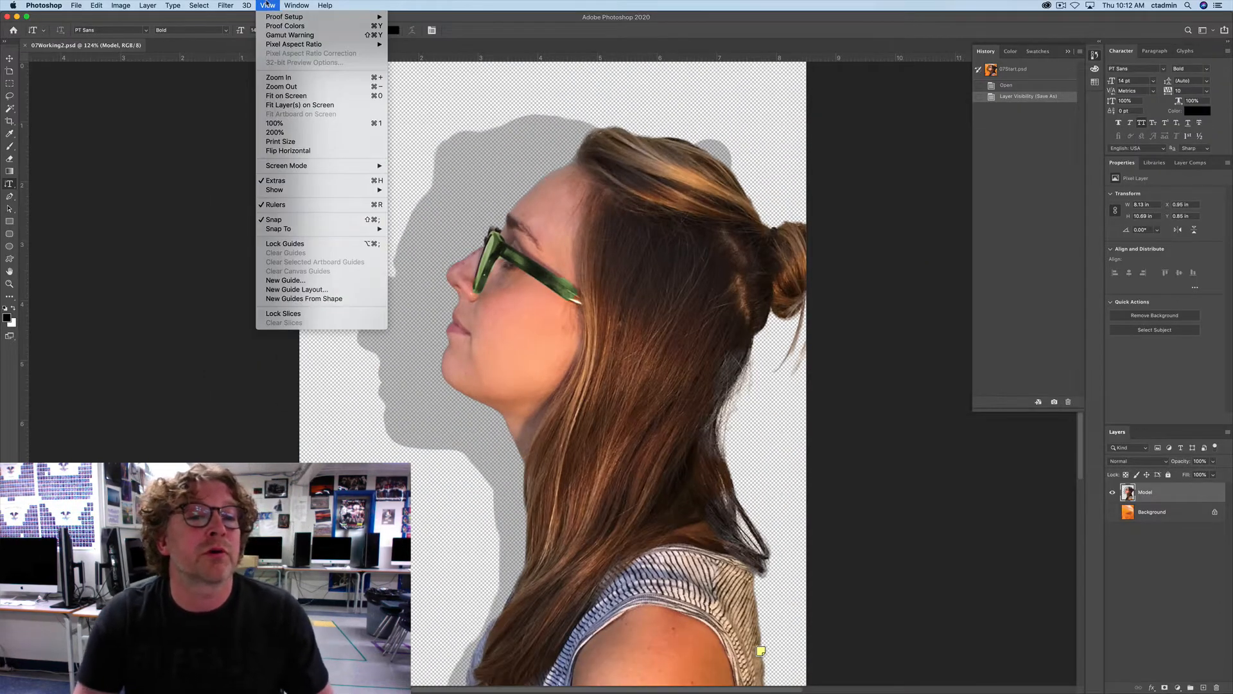
pyautogui.click(269, 5)
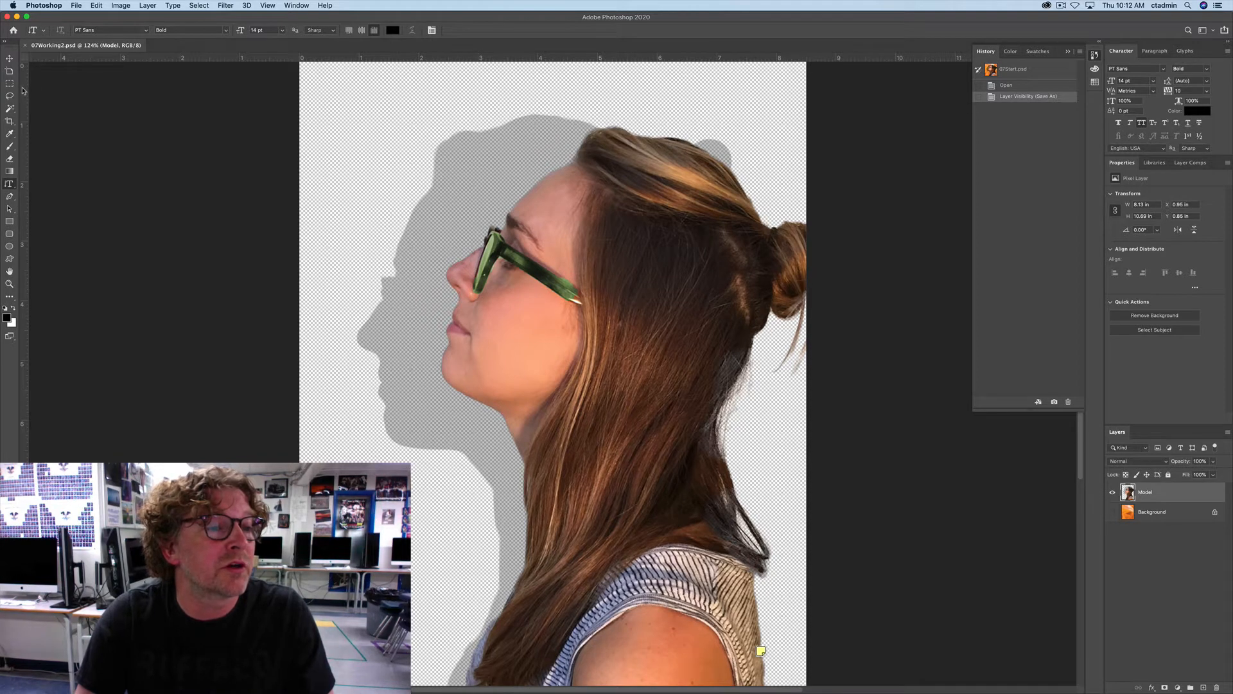
pyautogui.moveTo(26, 90); pyautogui.dragTo(553, 127)
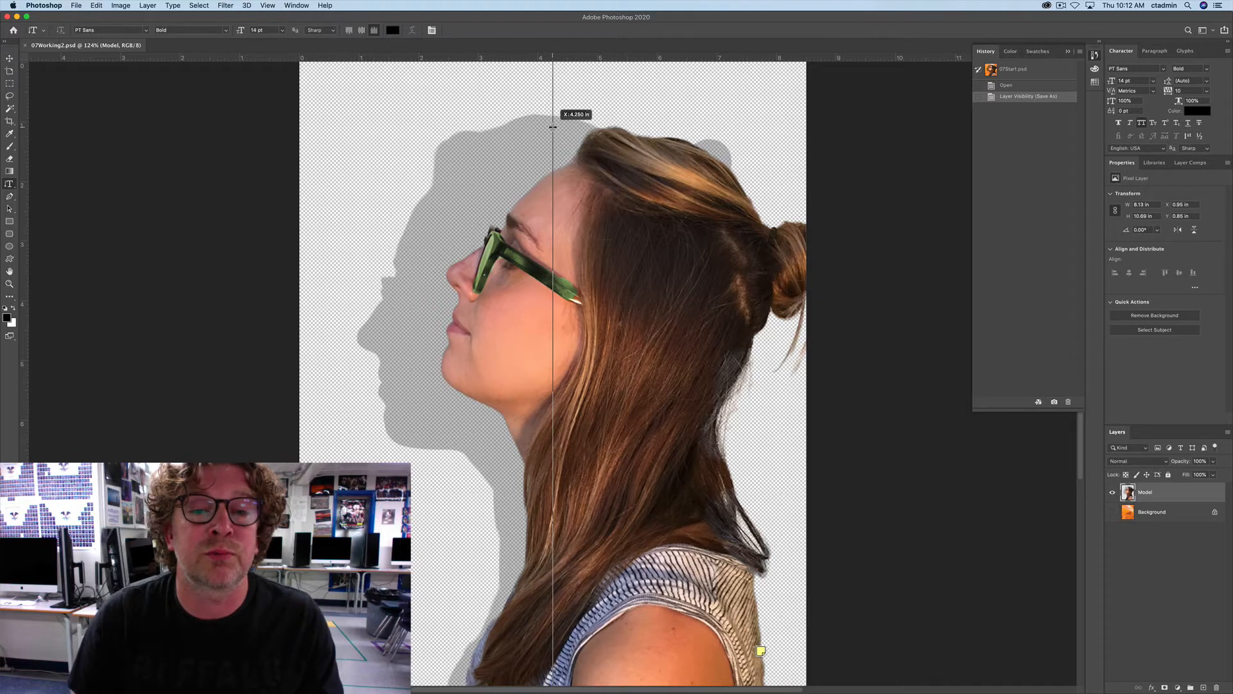
pyautogui.moveTo(553, 127); pyautogui.dragTo(553, 128)
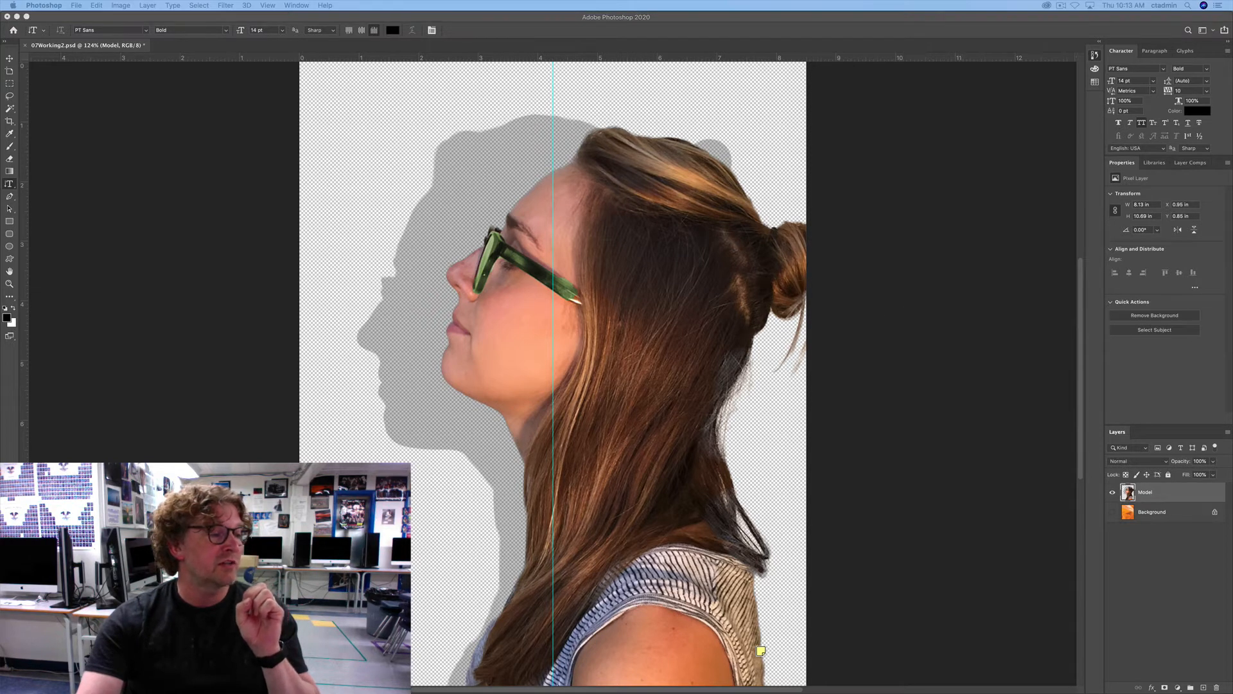
# Select the Background layer and switch to the Horizontal Type tool
pyautogui.click(1177, 513)
pyautogui.click(1177, 513)
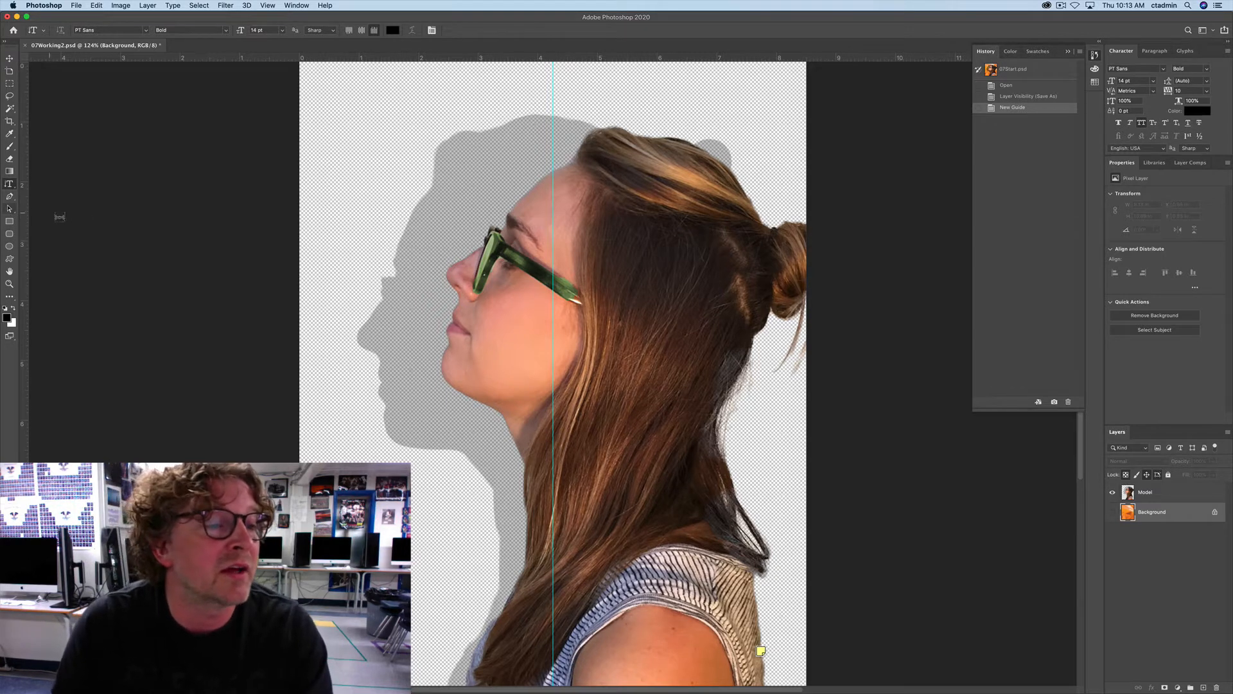
pyautogui.rightClick(9, 184)
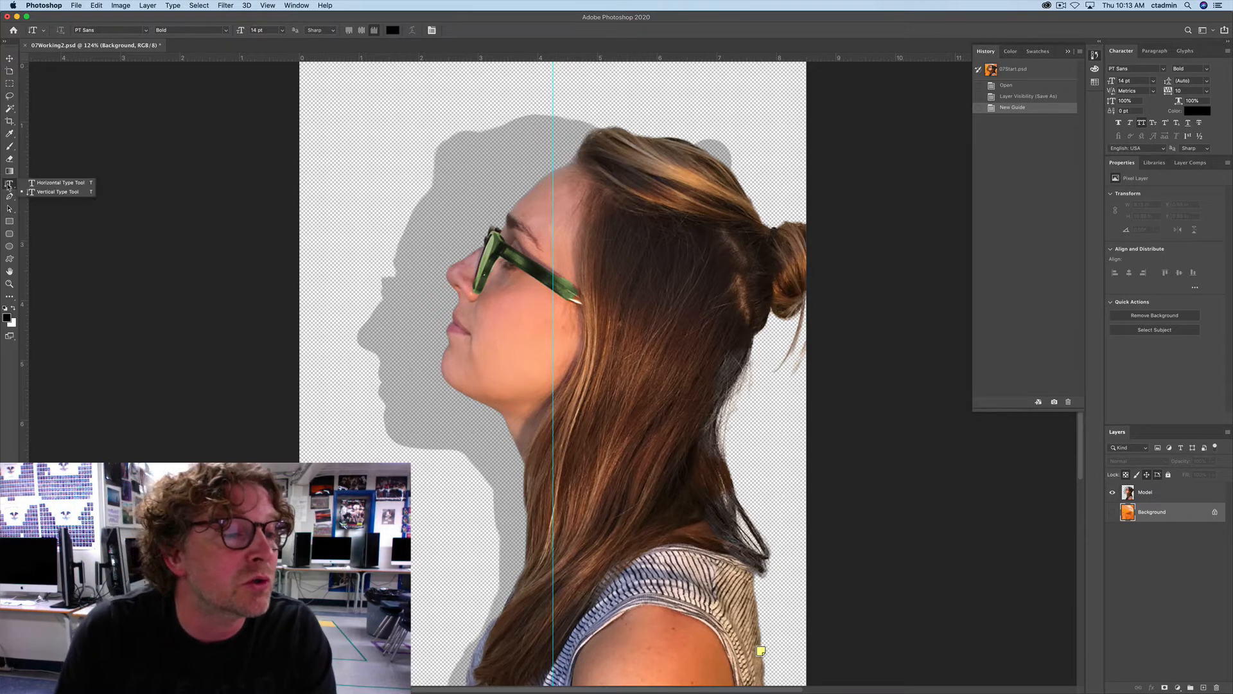
pyautogui.click(39, 184)
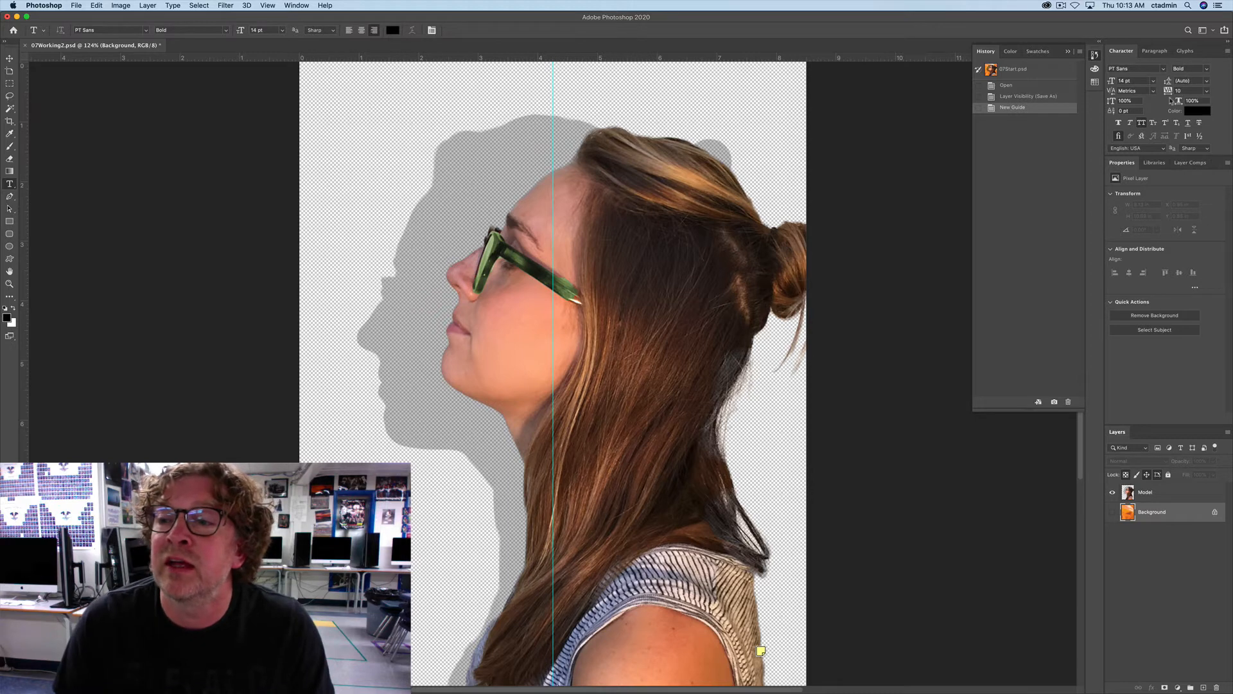
# Choose and reset the Graphic and Web workspace, and bring the layer's properties back into view
pyautogui.click(1212, 31)
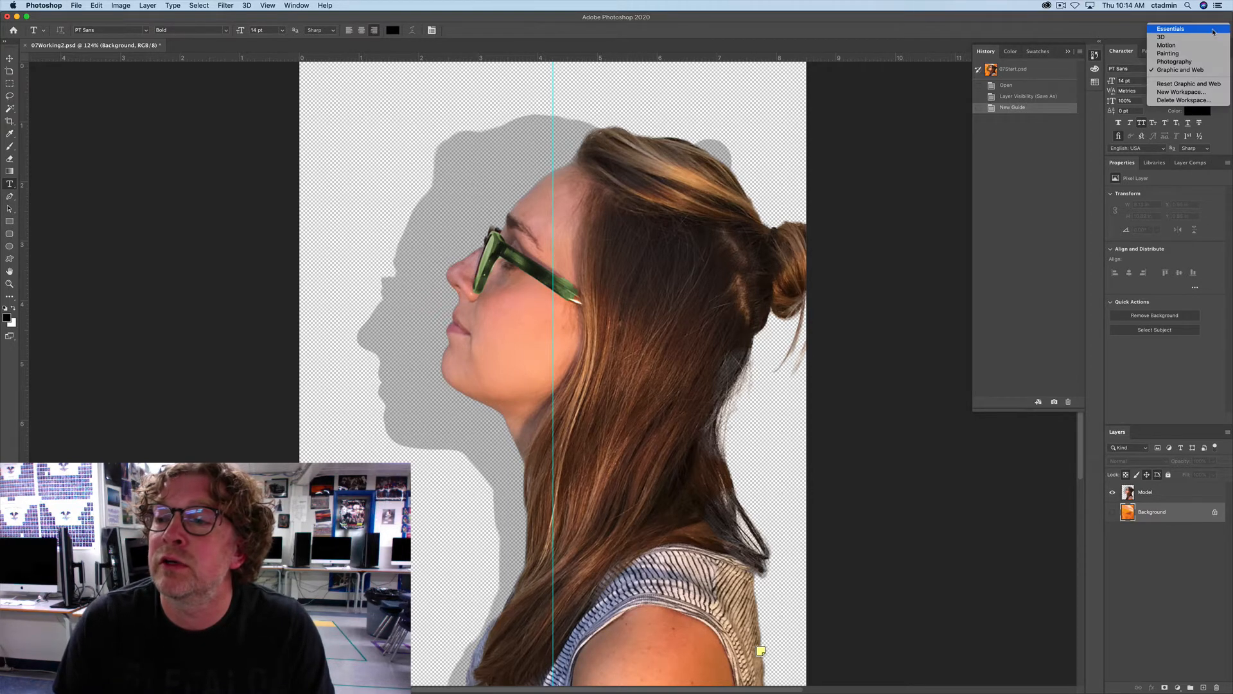
pyautogui.click(1172, 70)
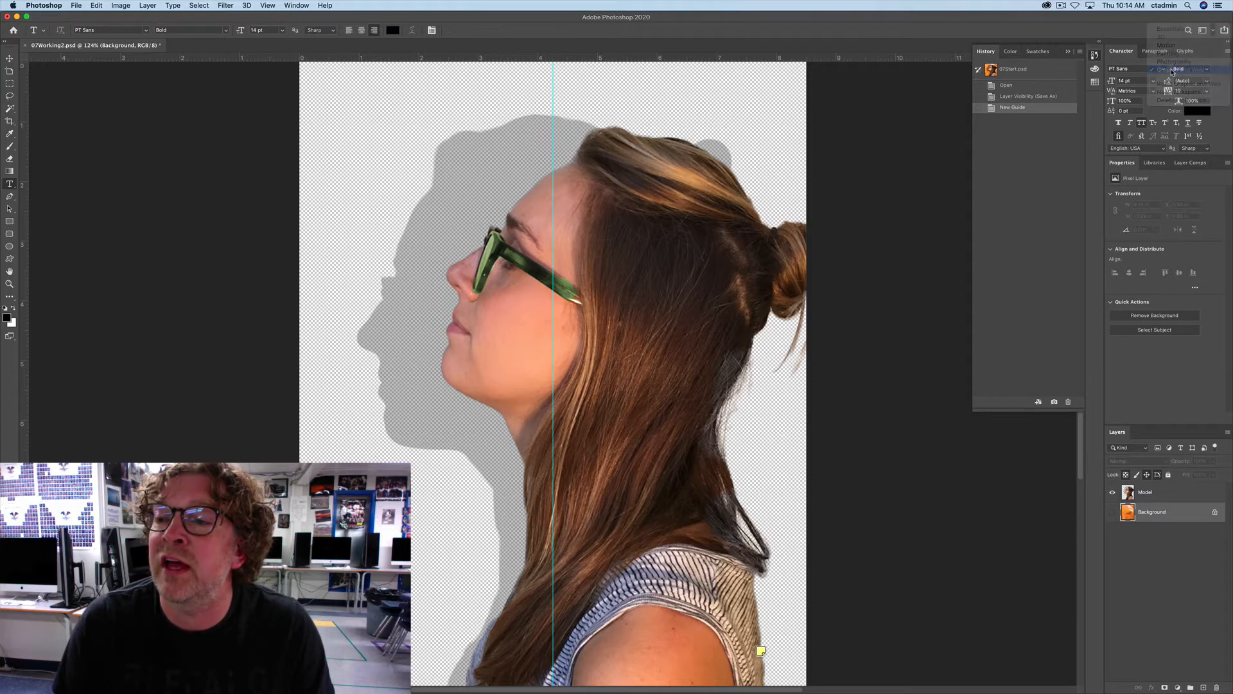
pyautogui.click(1213, 32)
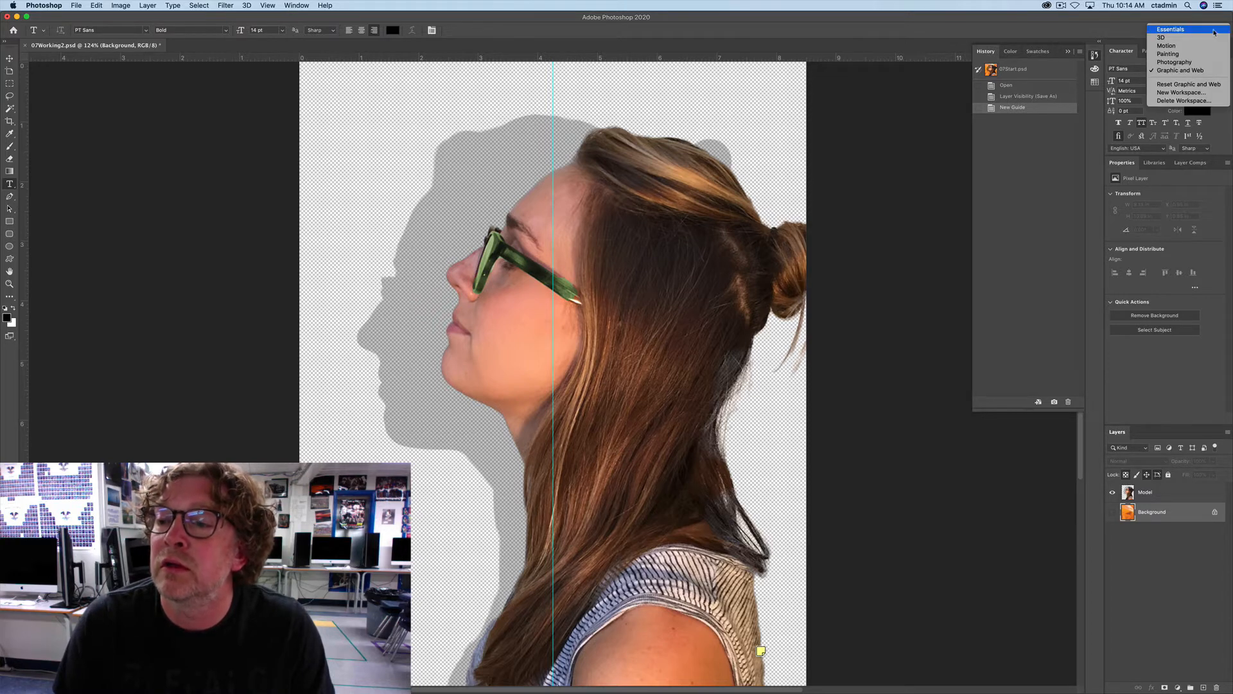
pyautogui.click(1177, 85)
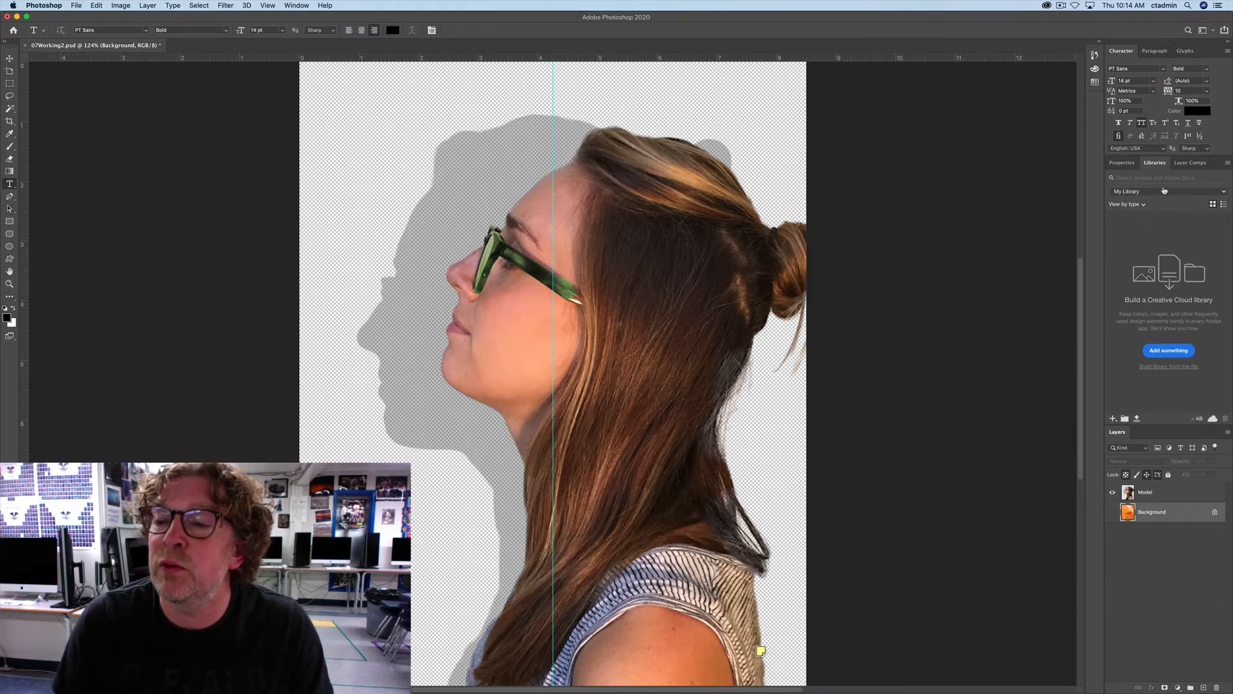
pyautogui.click(1121, 164)
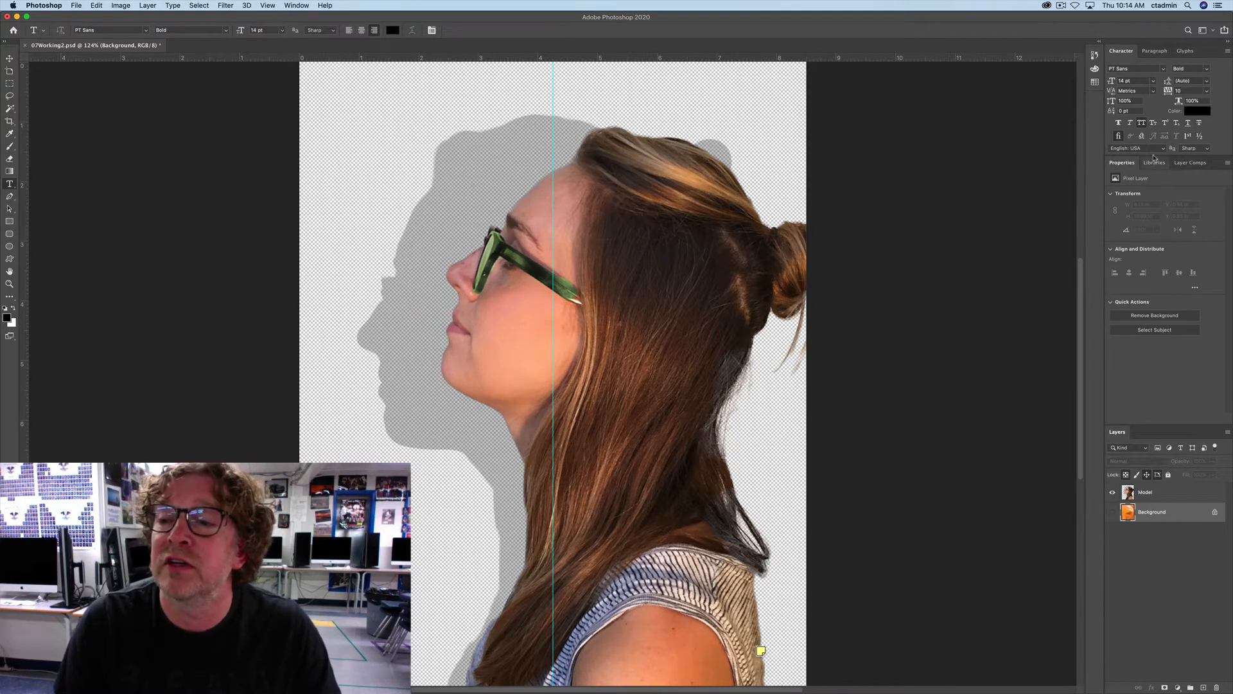
# Set the type to Minion Pro Regular at 144 pt with tracking of 100
pyautogui.click(1163, 69)
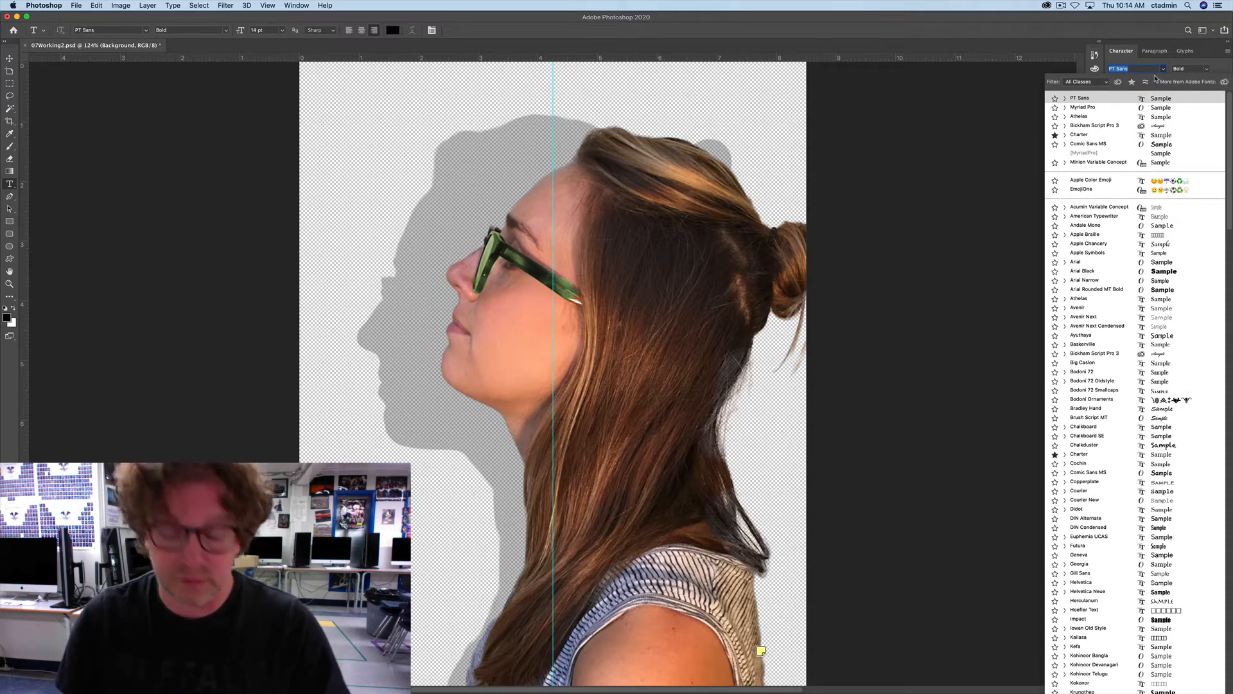
pyautogui.write('min')
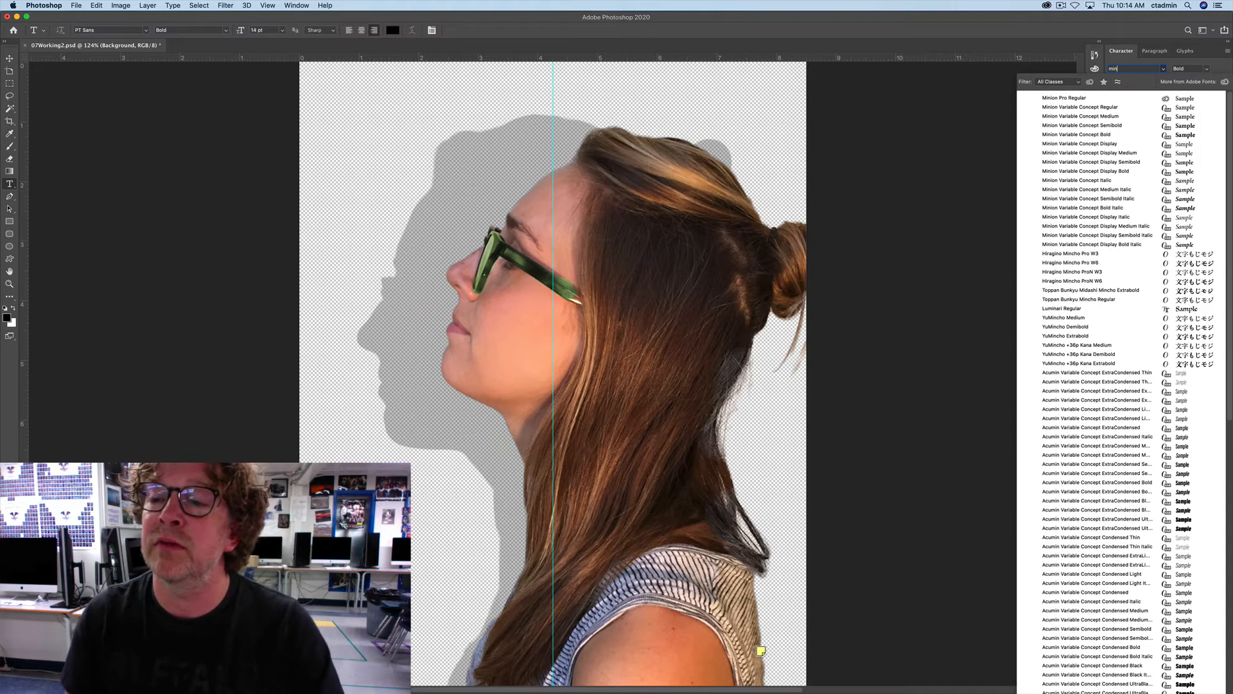
pyautogui.click(1098, 100)
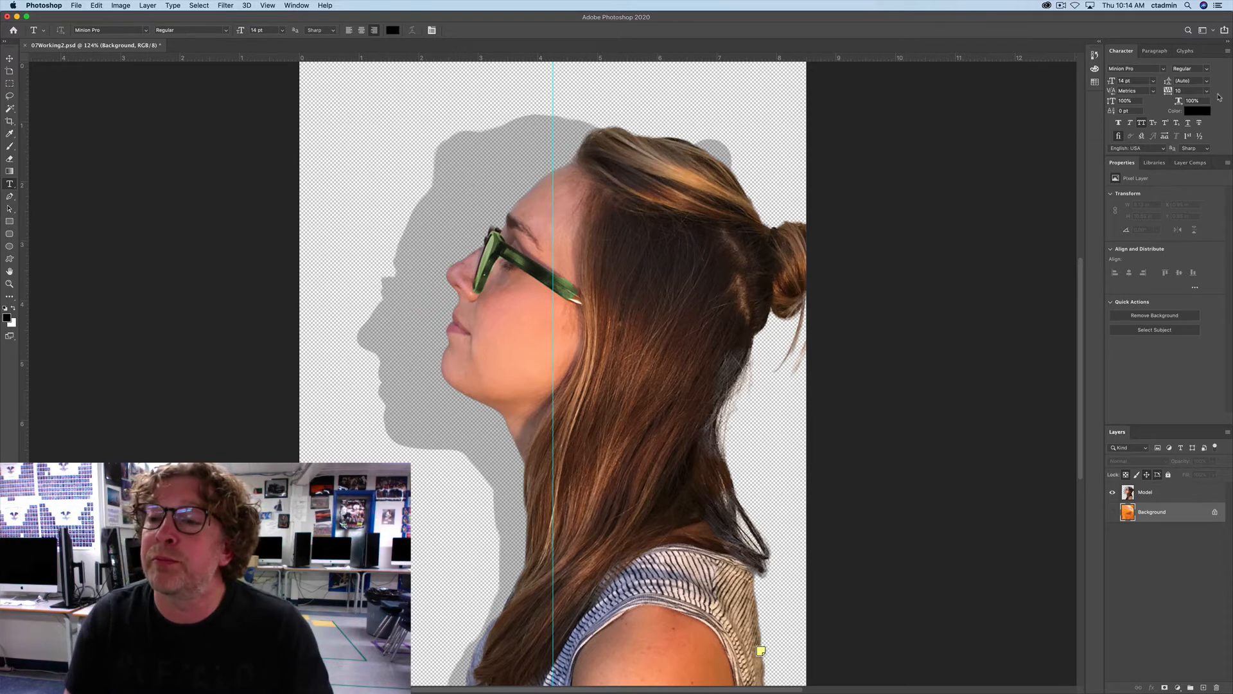
pyautogui.click(1135, 81)
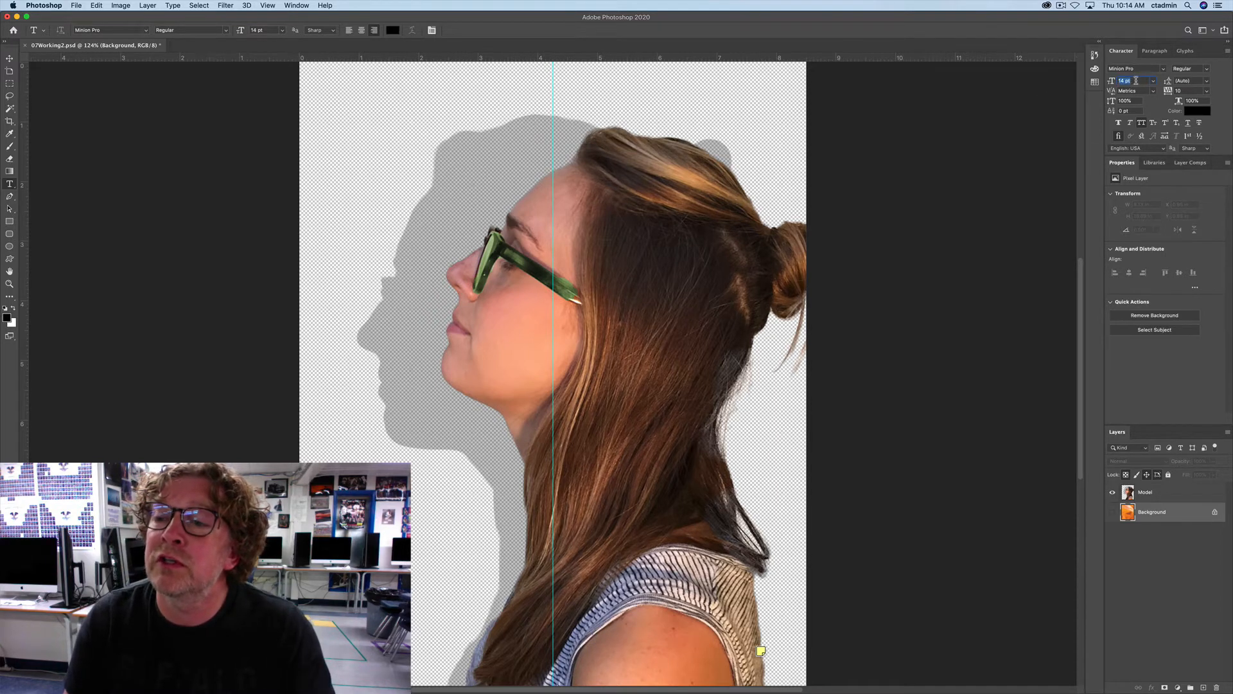
pyautogui.write('144')
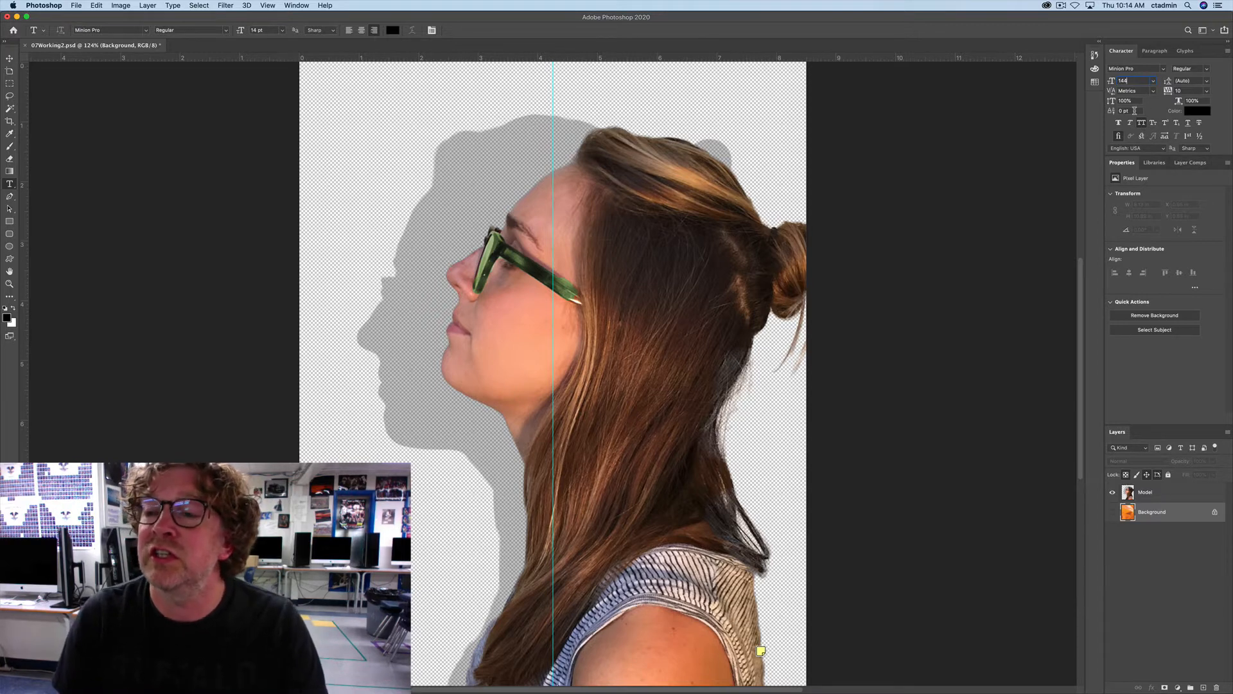
pyautogui.click(1183, 82)
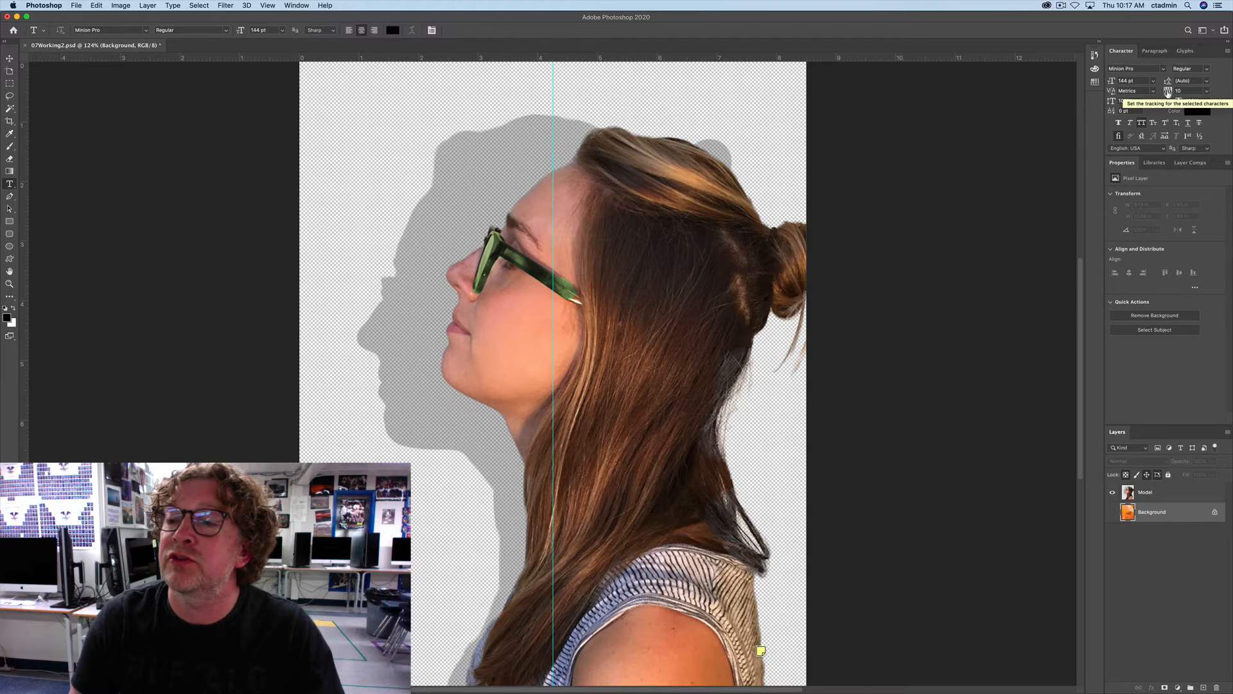
pyautogui.click(1182, 91)
pyautogui.write('100')
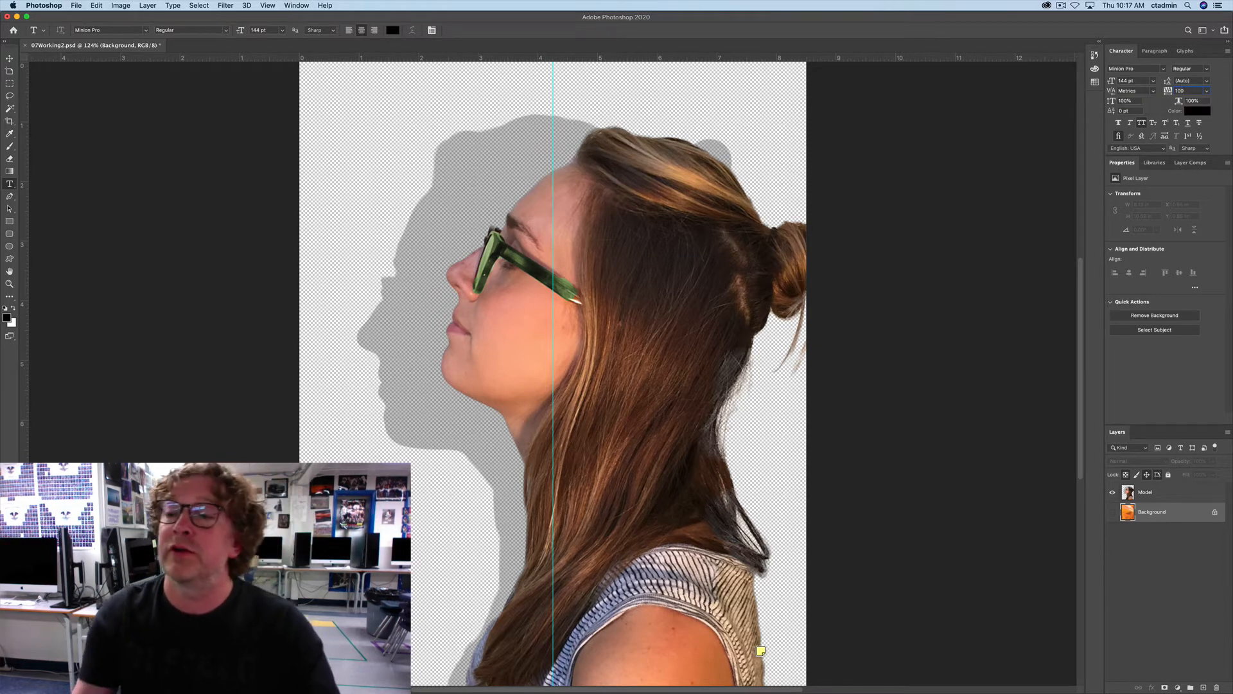
pyautogui.press('Tab')
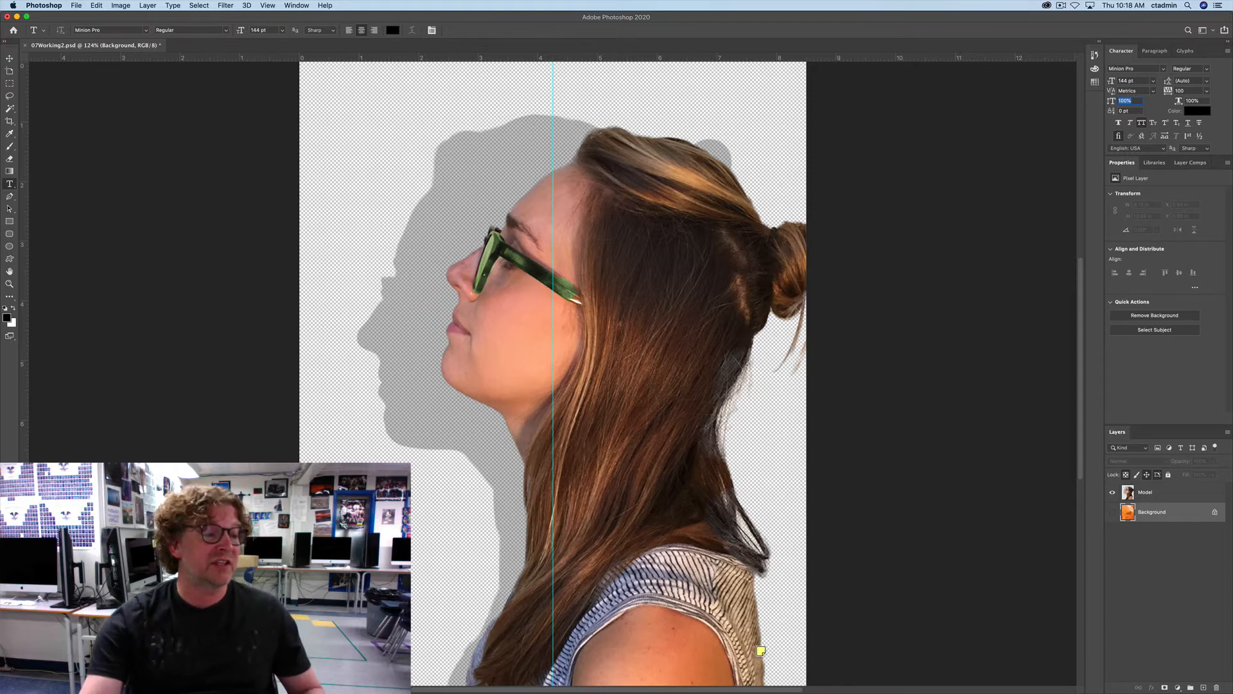
# Add the title text DIGITAL on the vertical guide near the top of the canvas, between the Background and Model layers
pyautogui.click(553, 170)
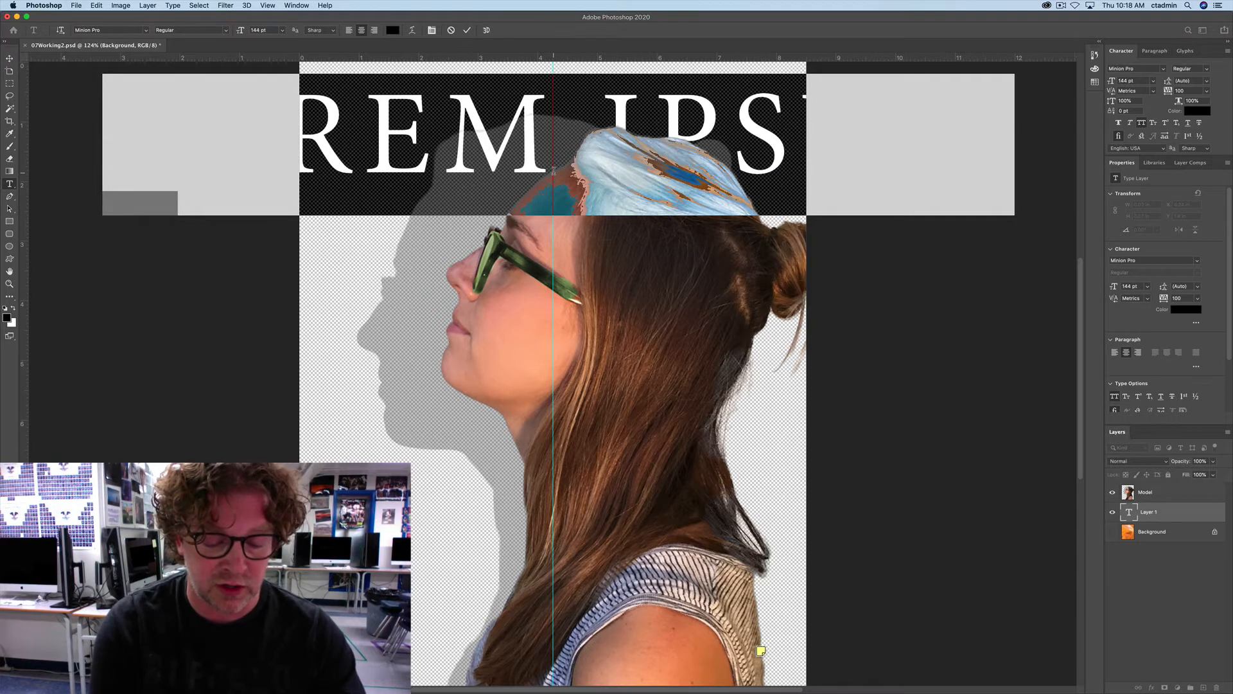
pyautogui.write('DIGITAL')
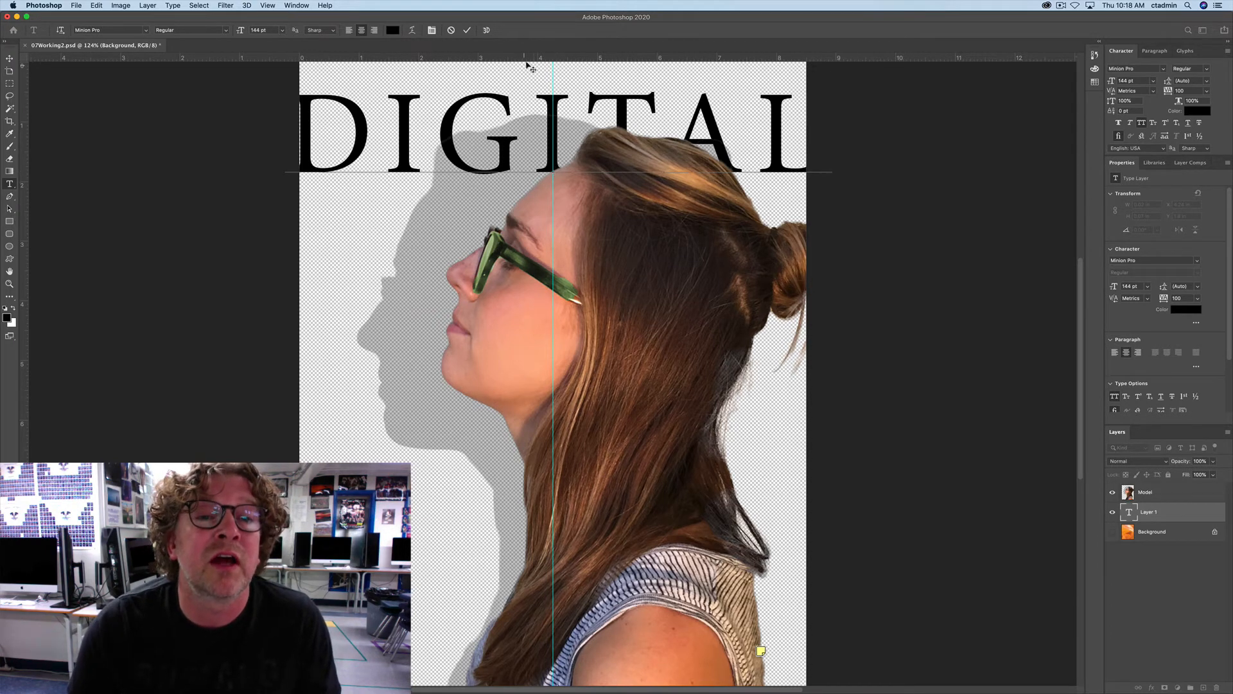
pyautogui.click(467, 31)
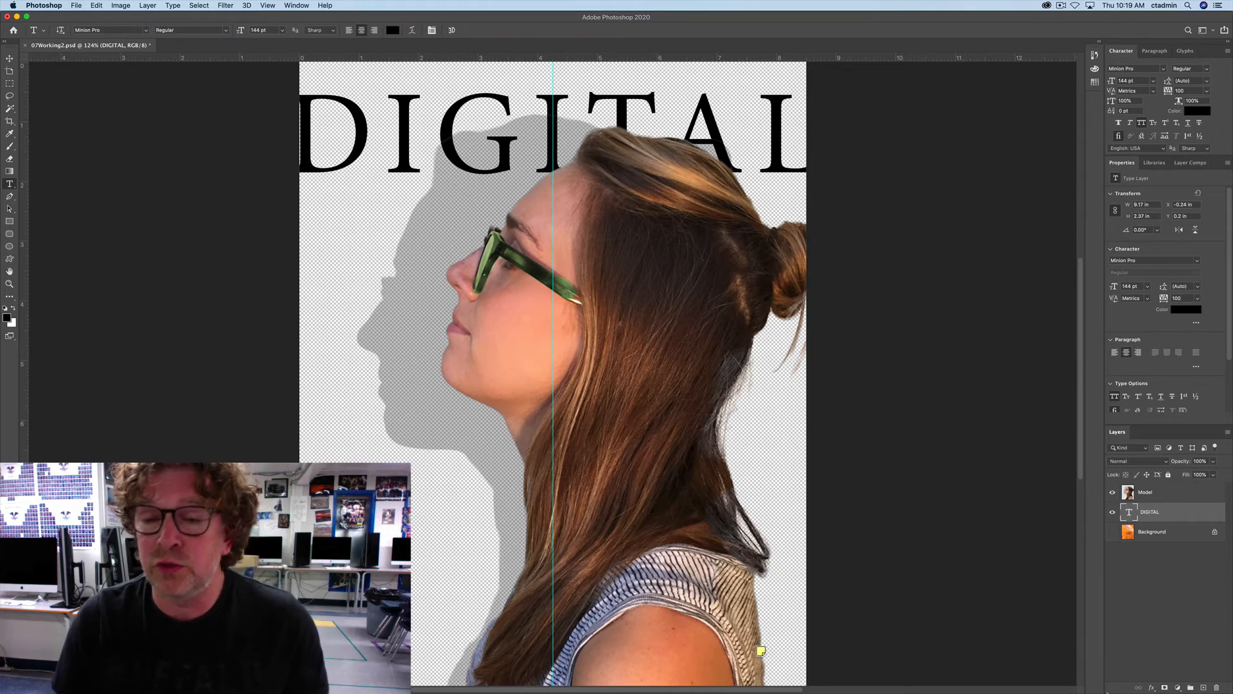
pyautogui.doubleClick(505, 129)
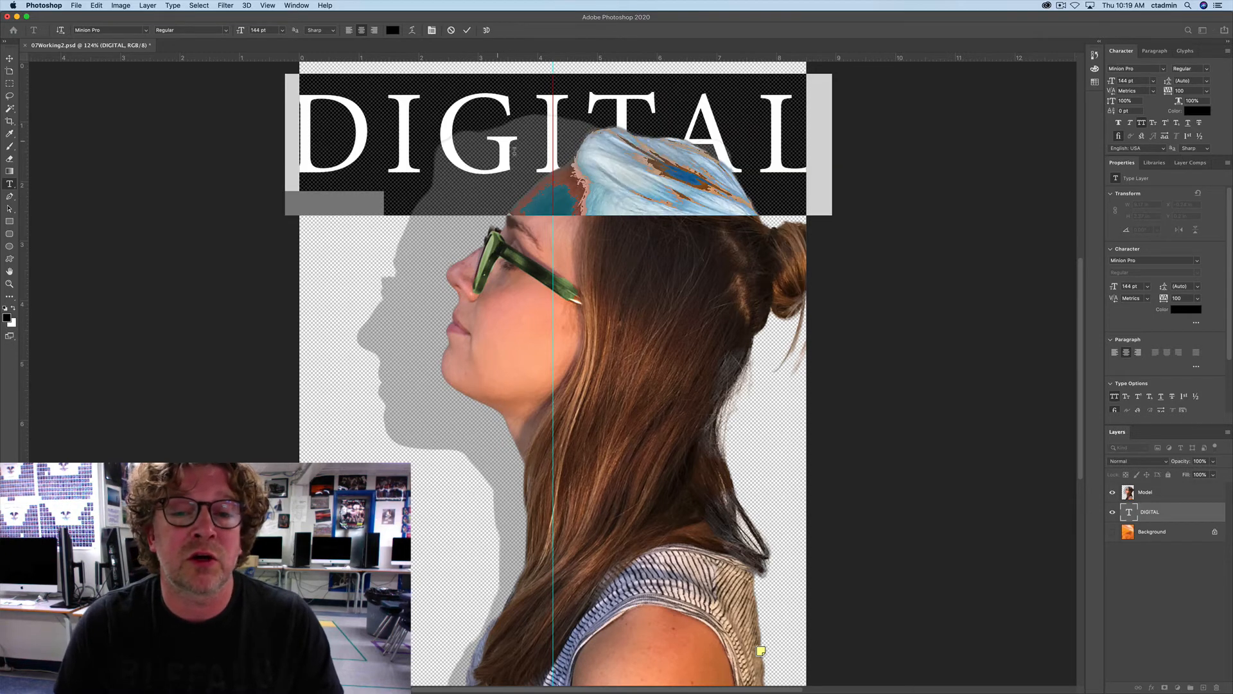
pyautogui.click(876, 367)
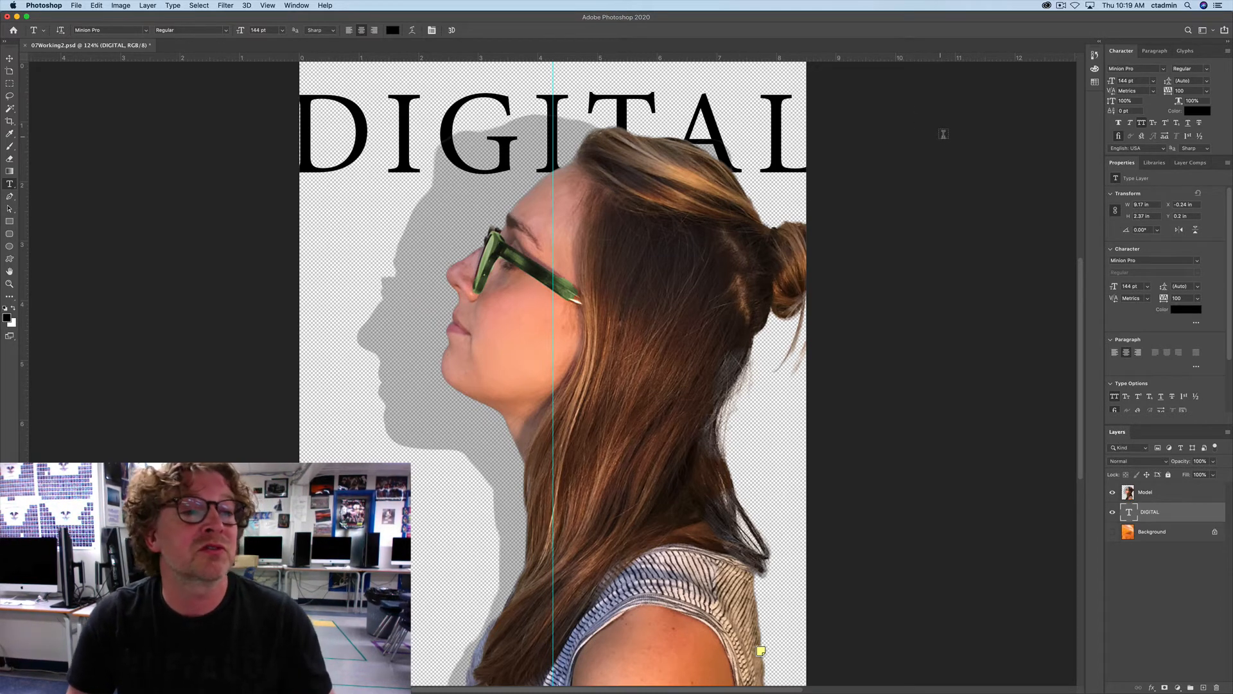
# Browse the available fonts for the DIGITAL title and preview the Bold and Regular styles of Chalkboard
pyautogui.click(1164, 69)
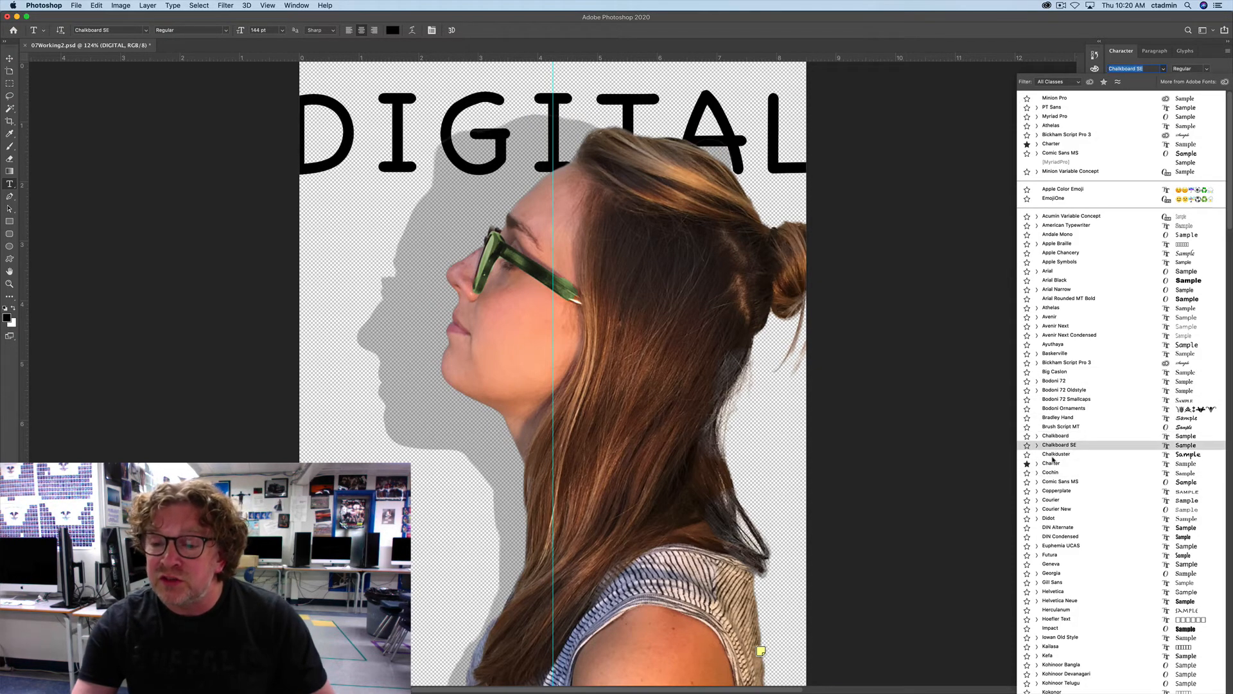
pyautogui.click(1036, 436)
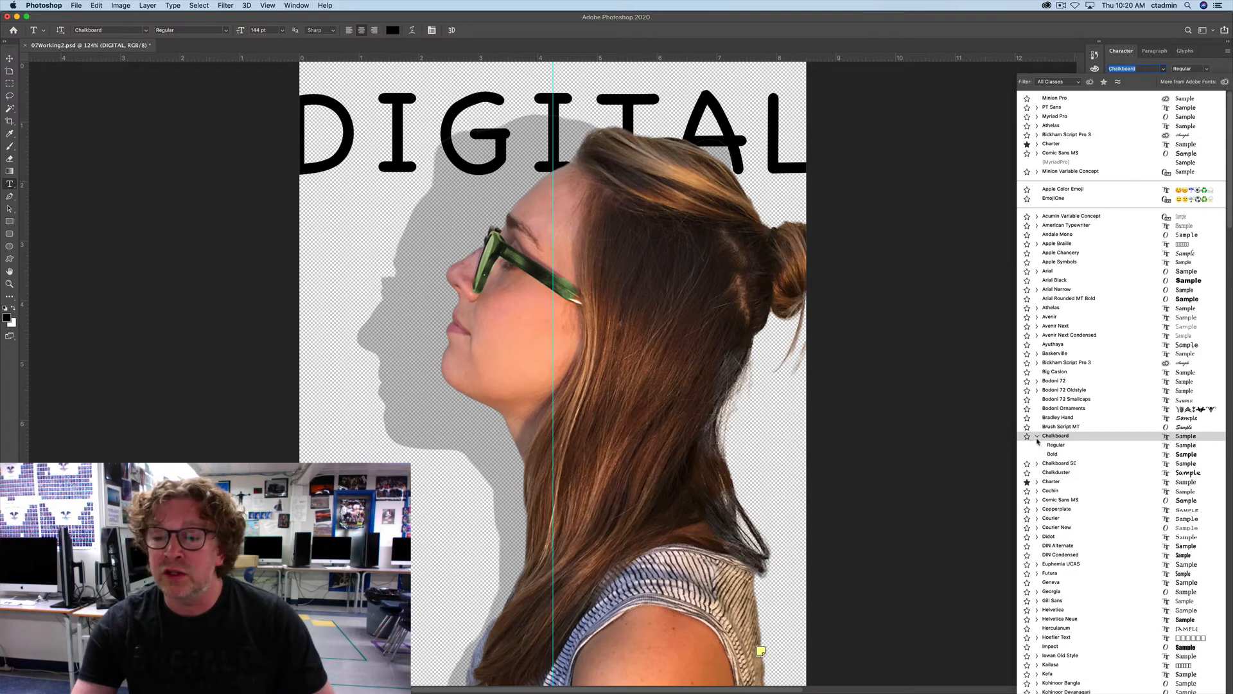
pyautogui.click(1052, 455)
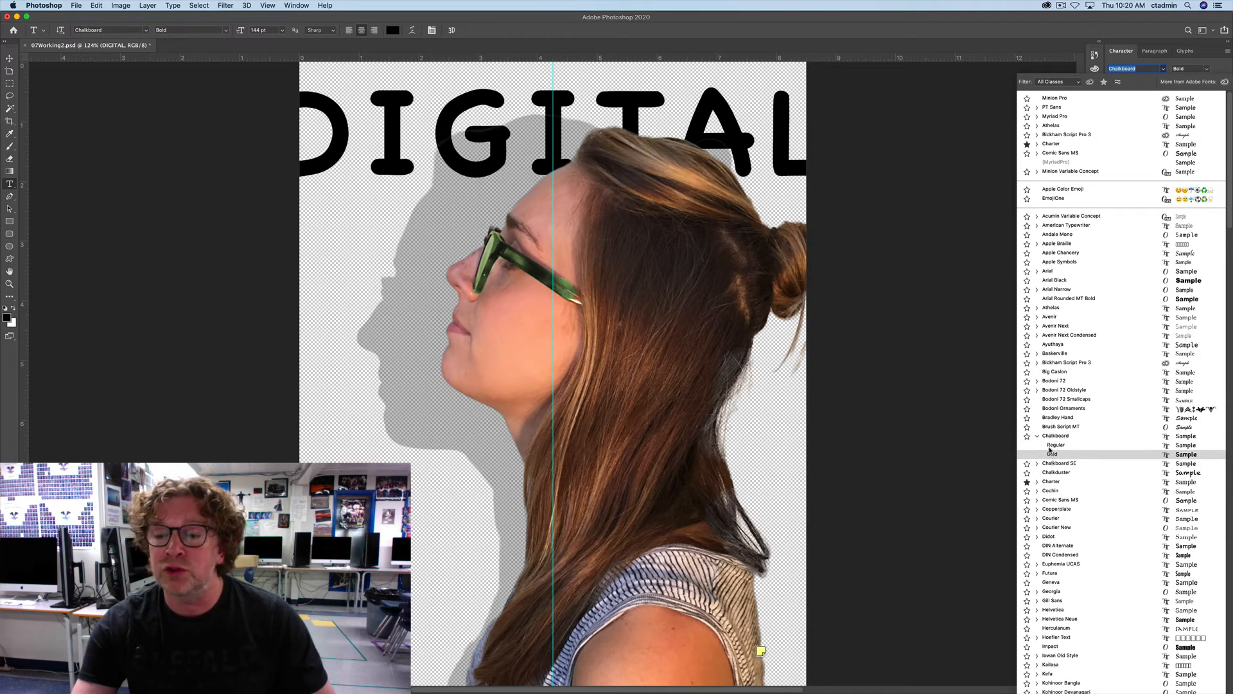
pyautogui.click(1052, 444)
pyautogui.click(1037, 437)
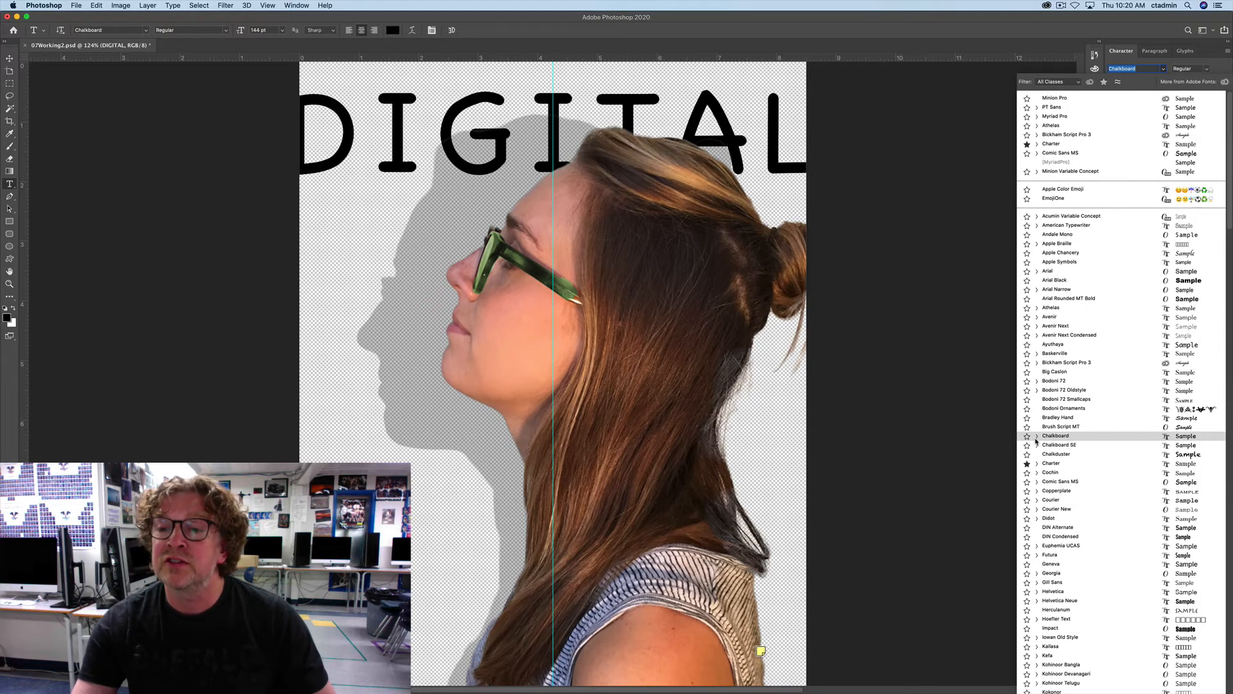
# Preview the Acumin Variable Concept styles on the title, including Condensed Black, and collapse the family again
pyautogui.click(1053, 217)
pyautogui.click(1036, 218)
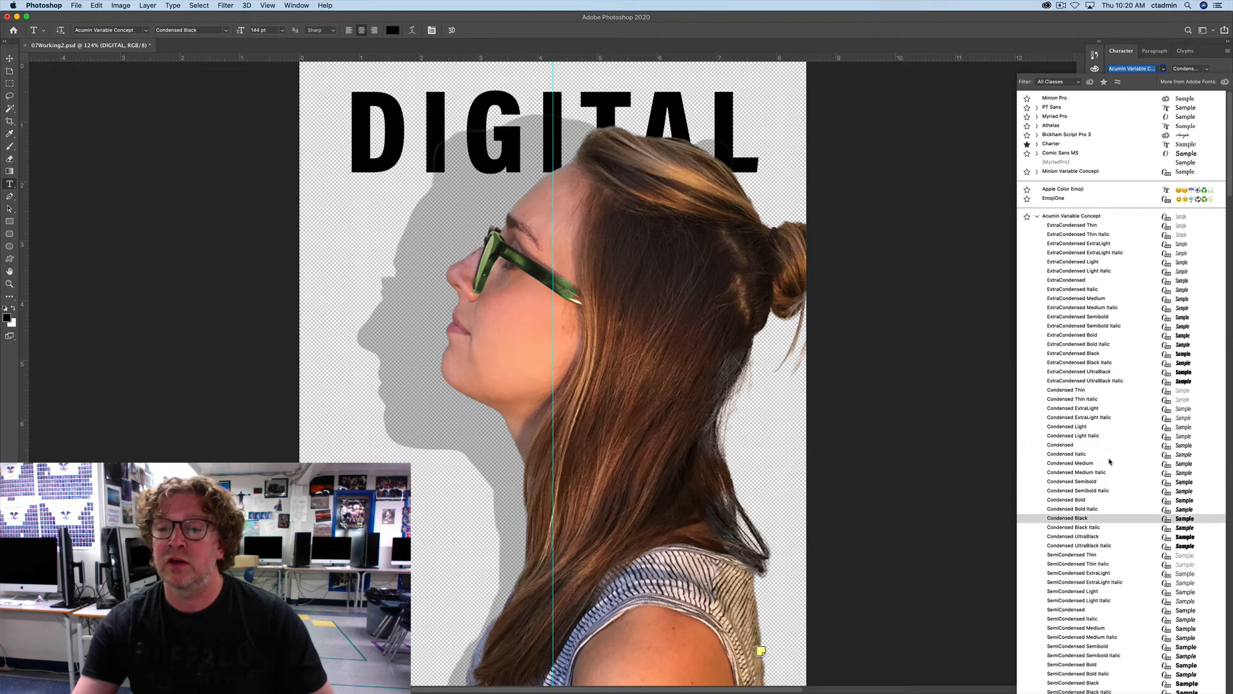
pyautogui.click(1037, 218)
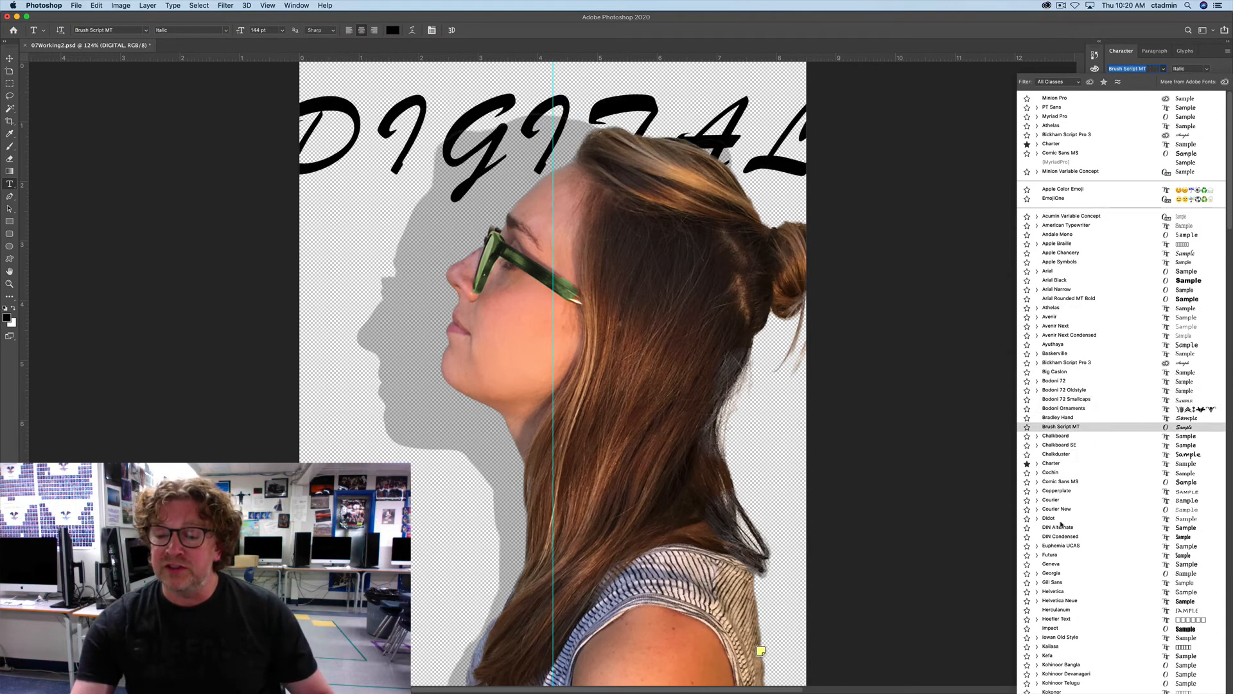
# Look through the rest of the font list, previewing fonts such as Lato, Source Serif Variable and Phosphate on the title
pyautogui.scroll(-3, 1060, 475)
pyautogui.scroll(-6, 1063, 532)
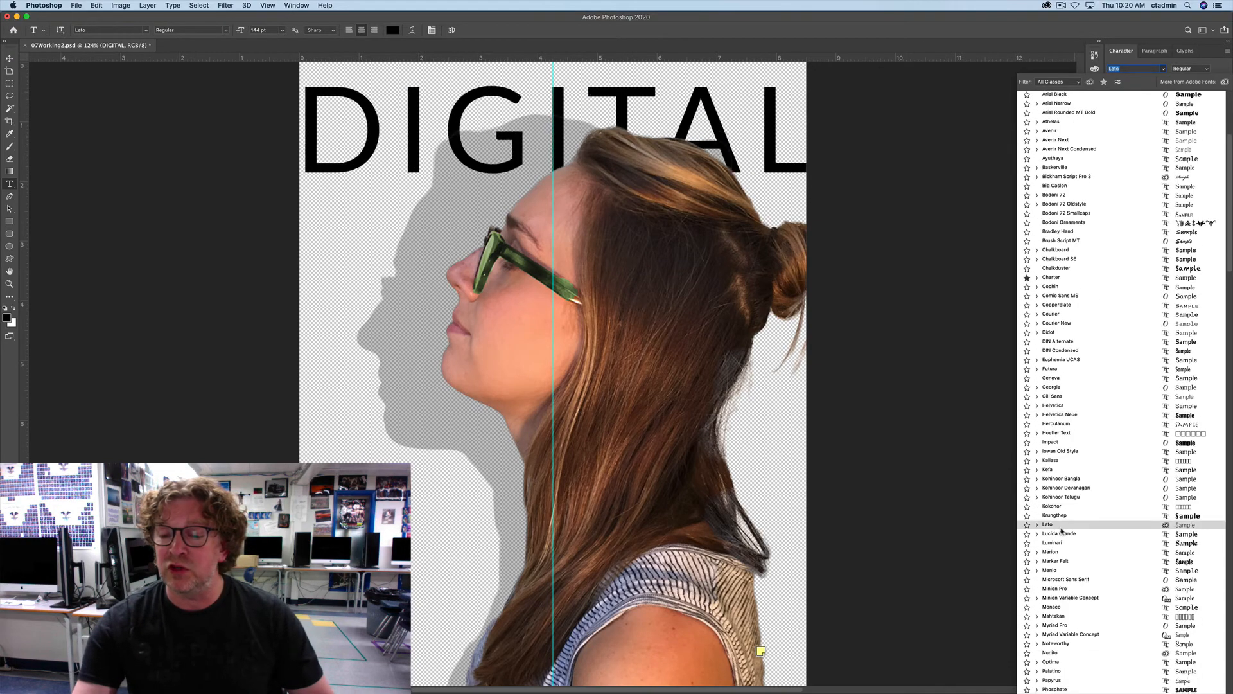
pyautogui.scroll(-11, 1061, 525)
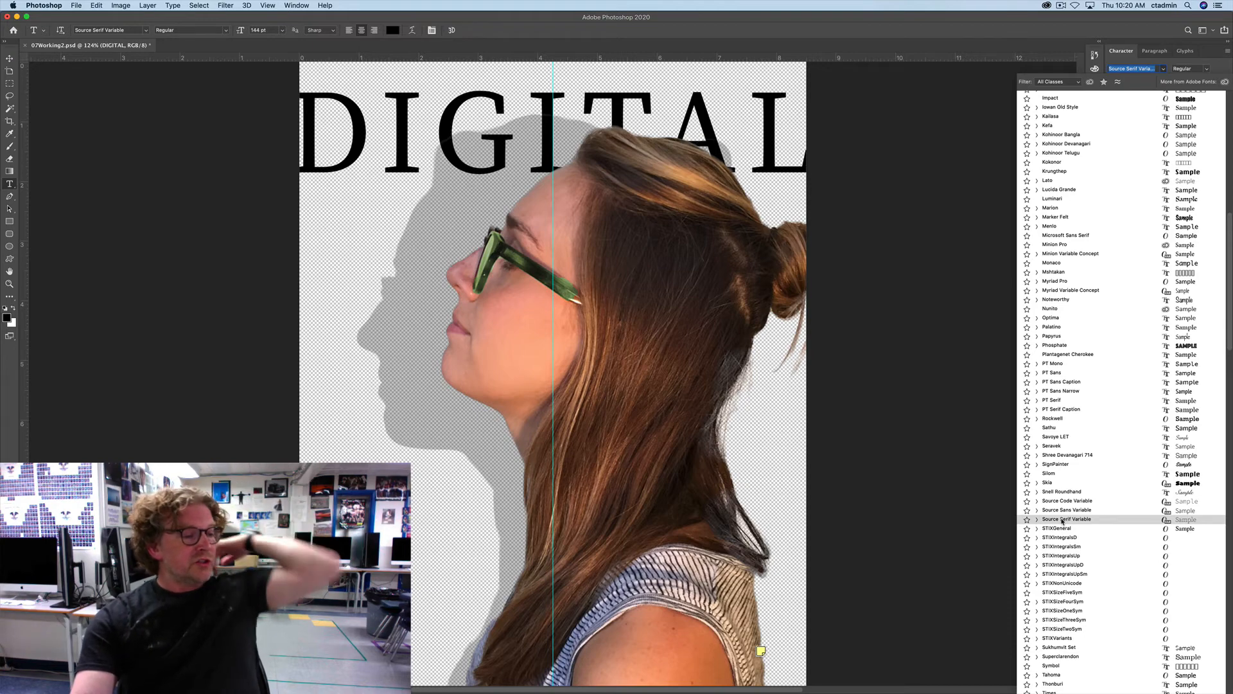
pyautogui.press('Up')
pyautogui.press('Up')
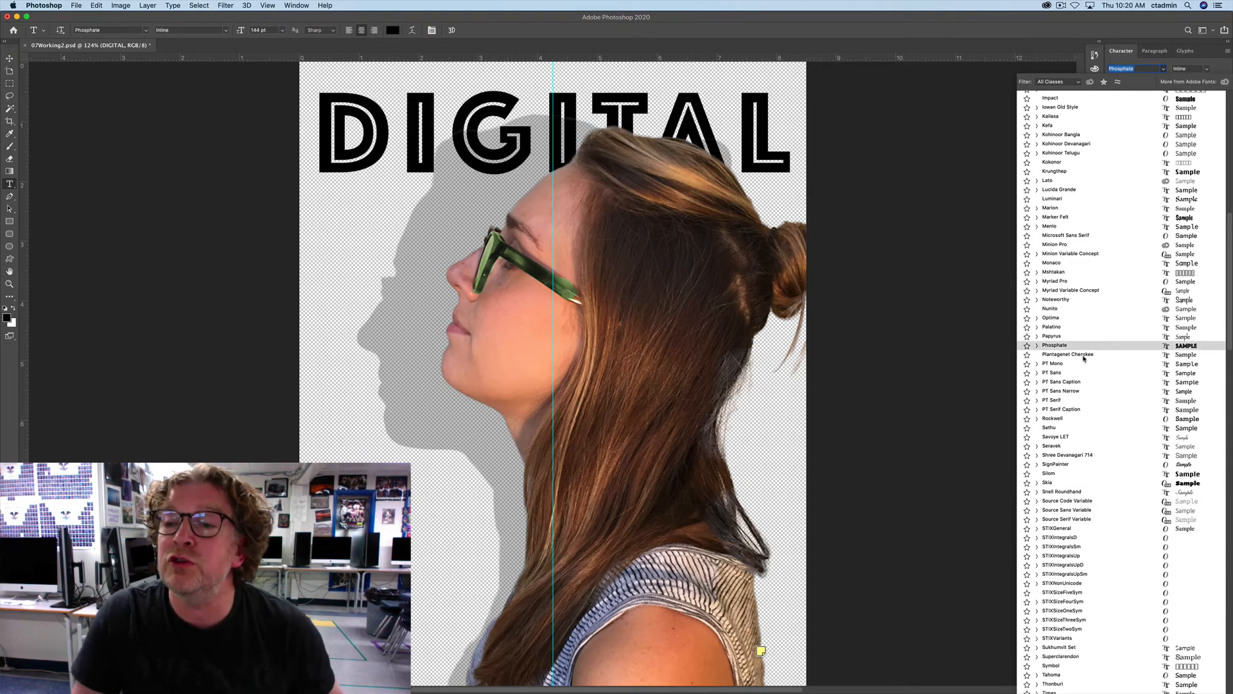
pyautogui.scroll(10, 1084, 360)
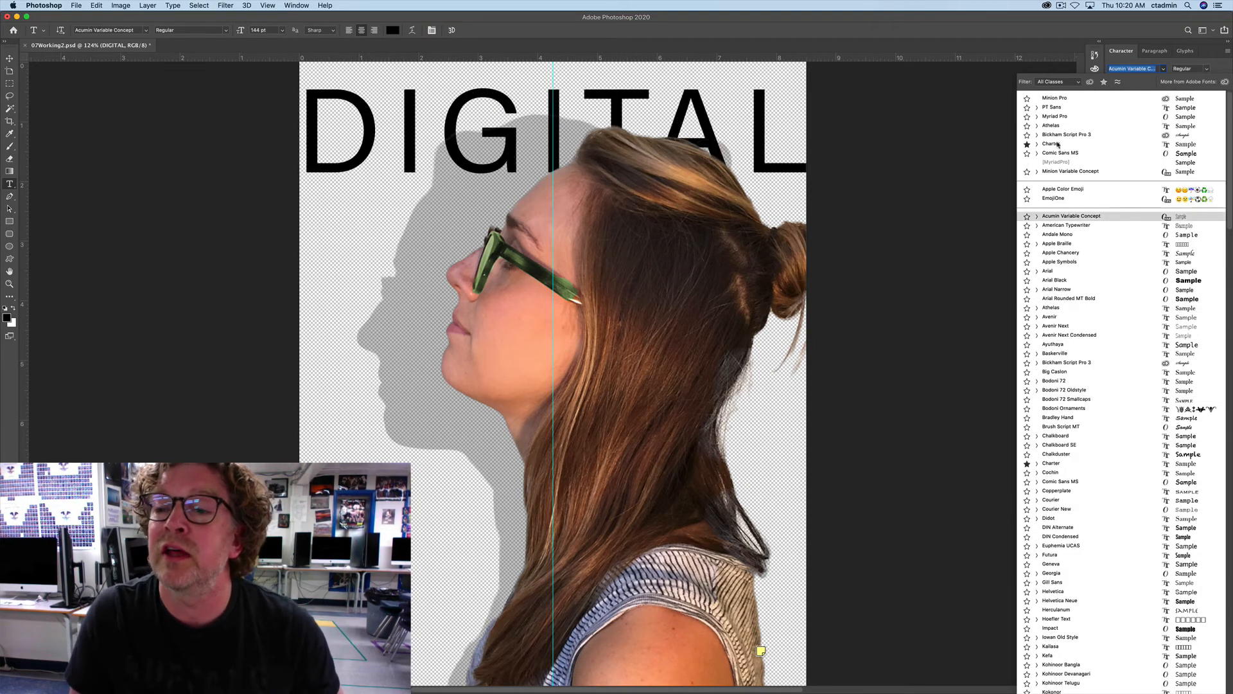
# Filter the fonts by the Serif, Sans Serif and Handwritten classes in turn, previewing examples of each on the title
pyautogui.click(1077, 83)
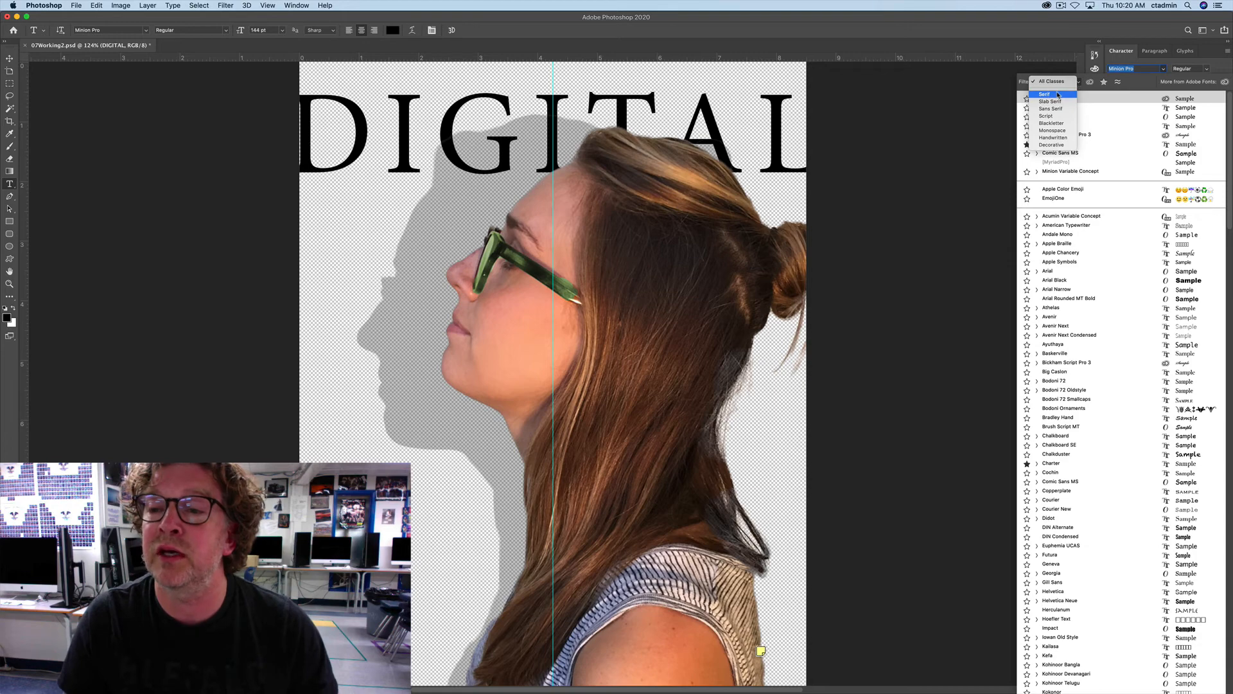
pyautogui.click(1058, 95)
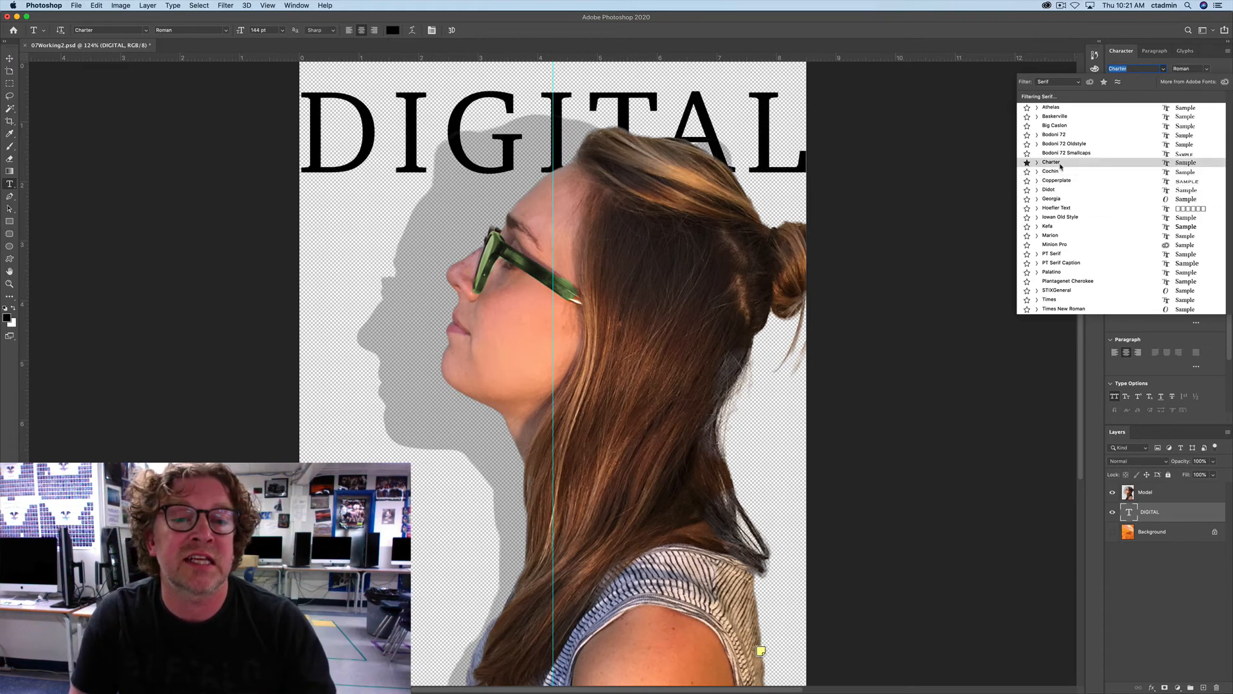
pyautogui.click(1078, 83)
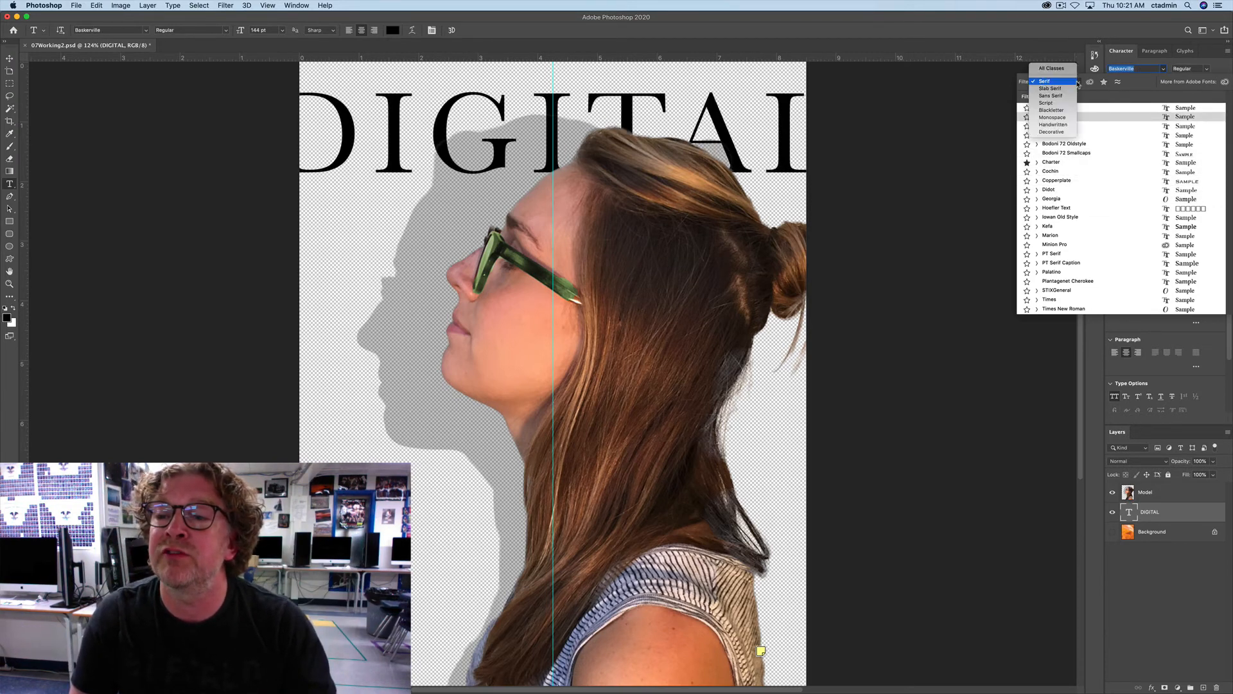
pyautogui.click(1059, 96)
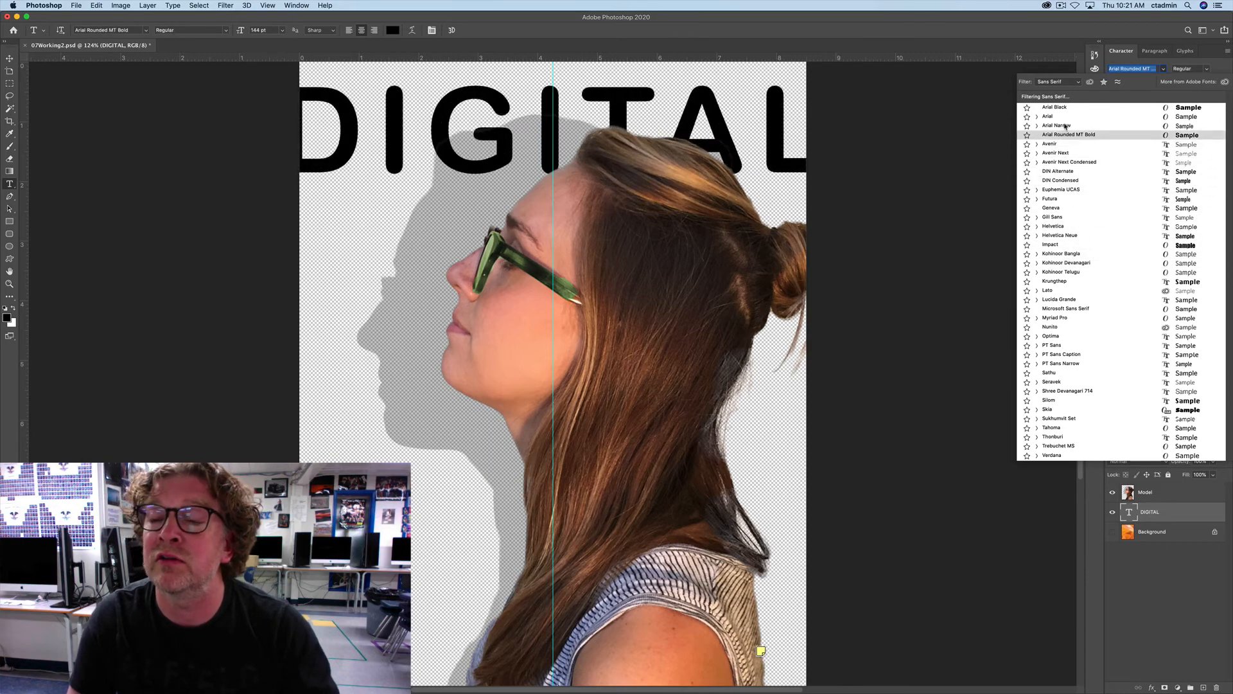
pyautogui.click(1077, 82)
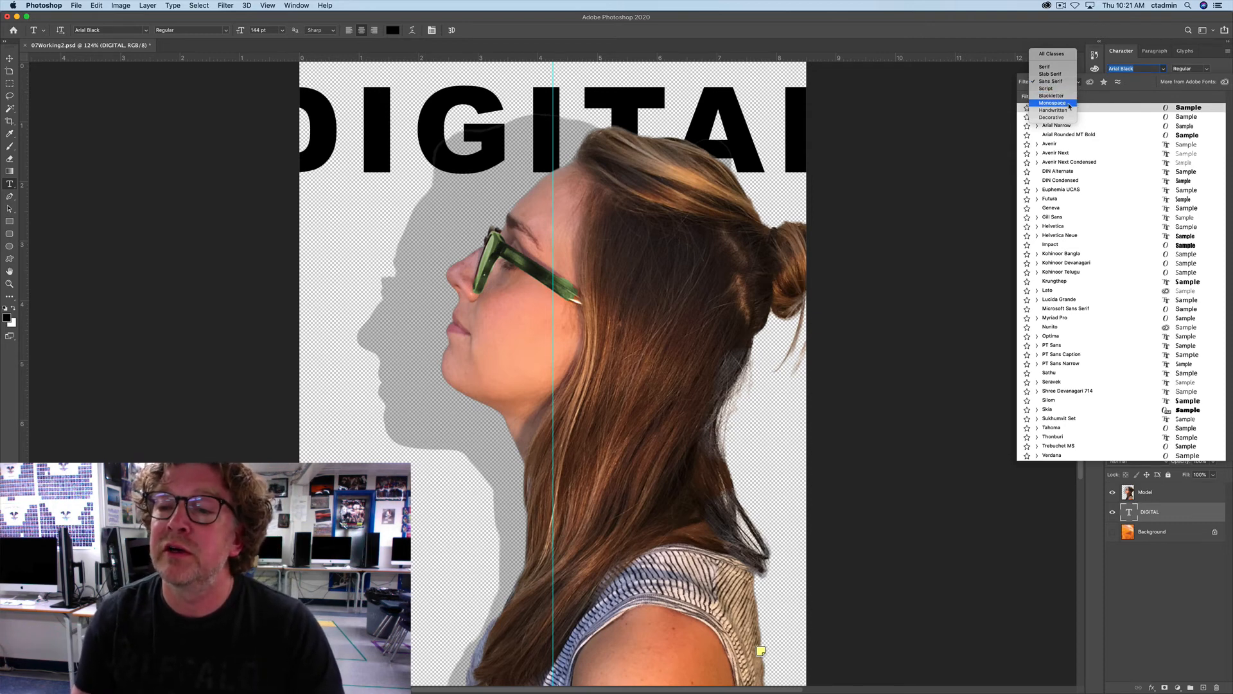
pyautogui.click(1066, 112)
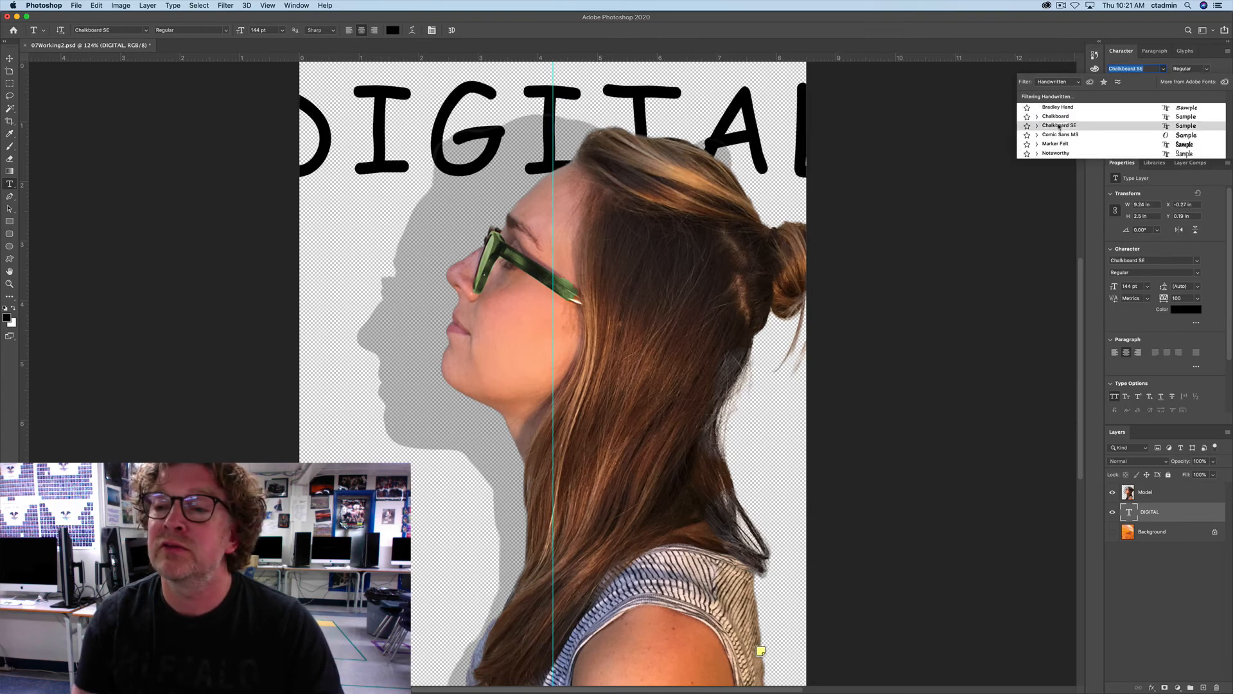
# Reset the font filter to All Classes, view only the favorite fonts, and restore the full list
pyautogui.click(1080, 83)
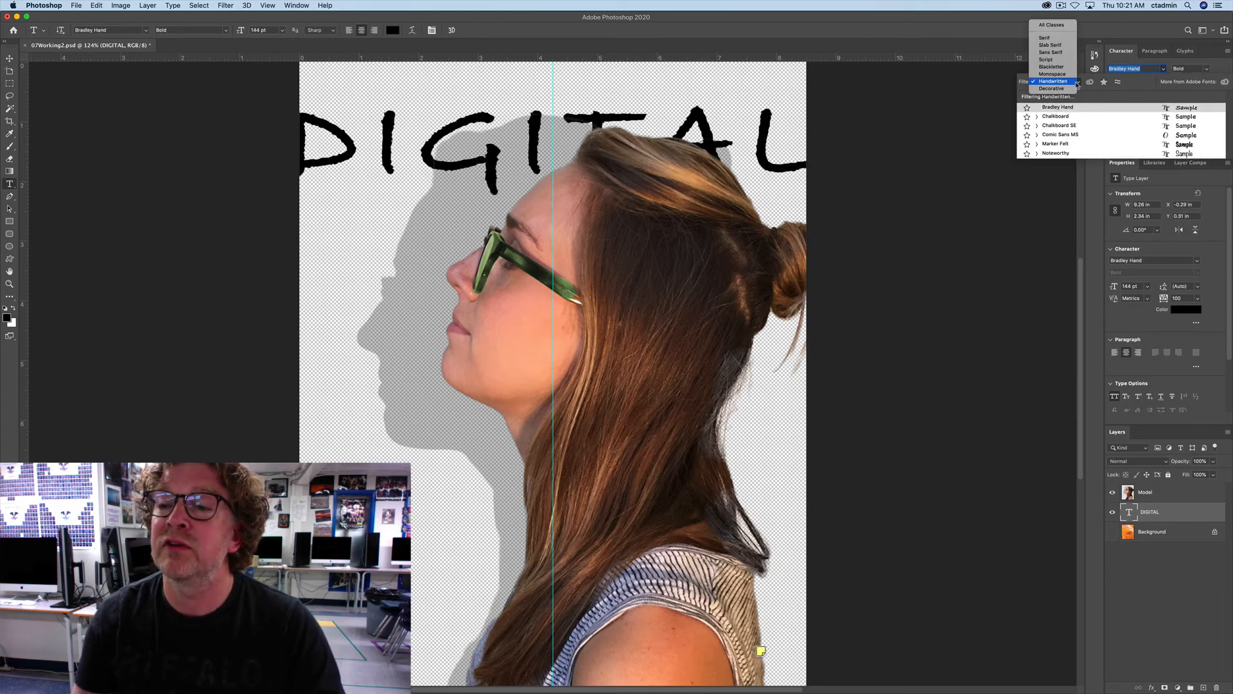
pyautogui.click(1068, 26)
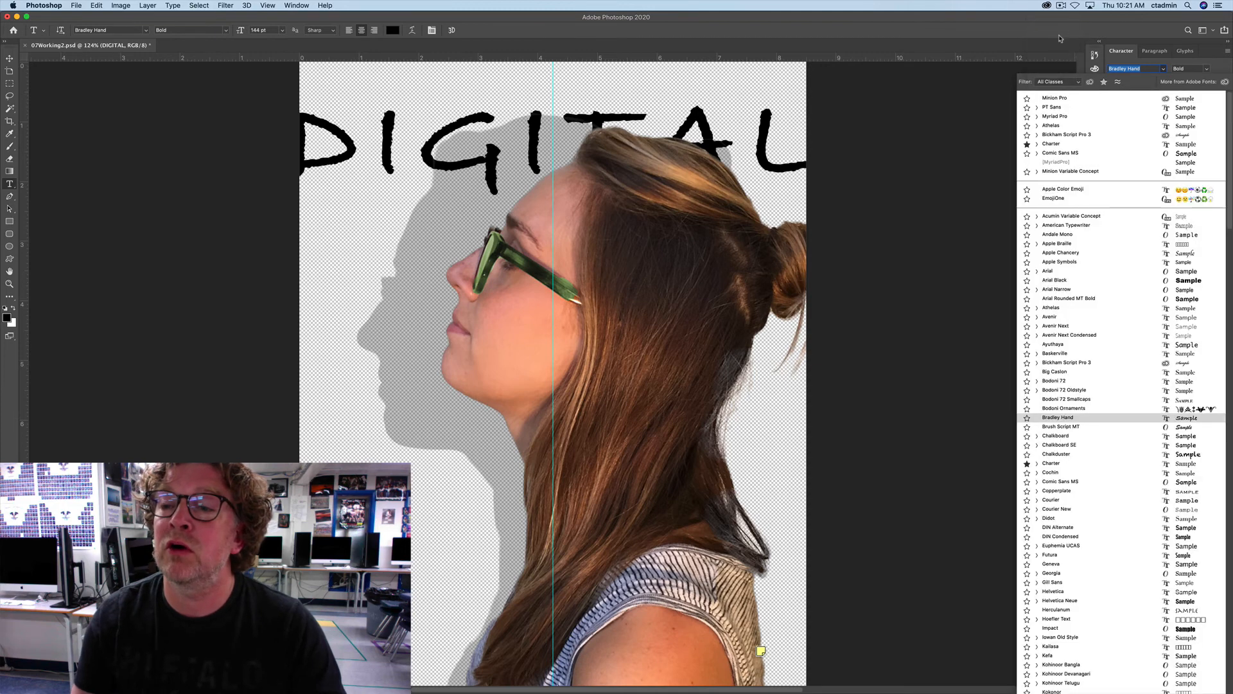
pyautogui.click(1104, 82)
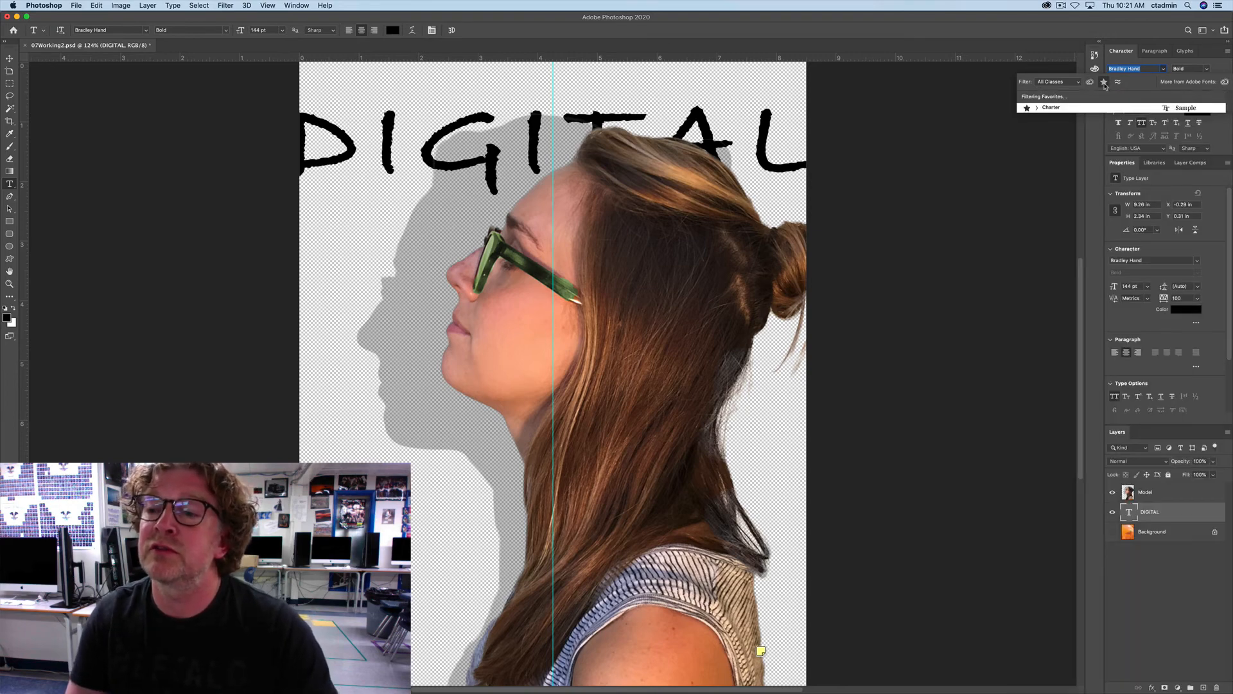
pyautogui.click(1104, 83)
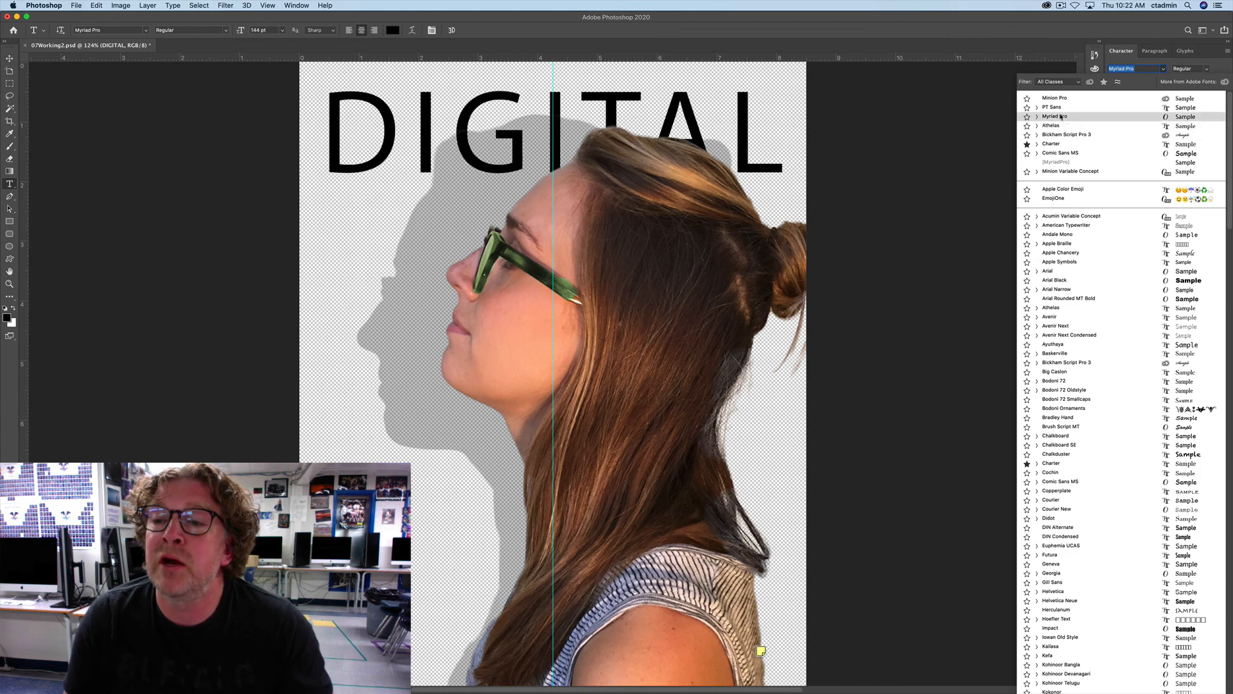
# Set the DIGITAL title's font to Myriad Pro Bold
pyautogui.click(1036, 116)
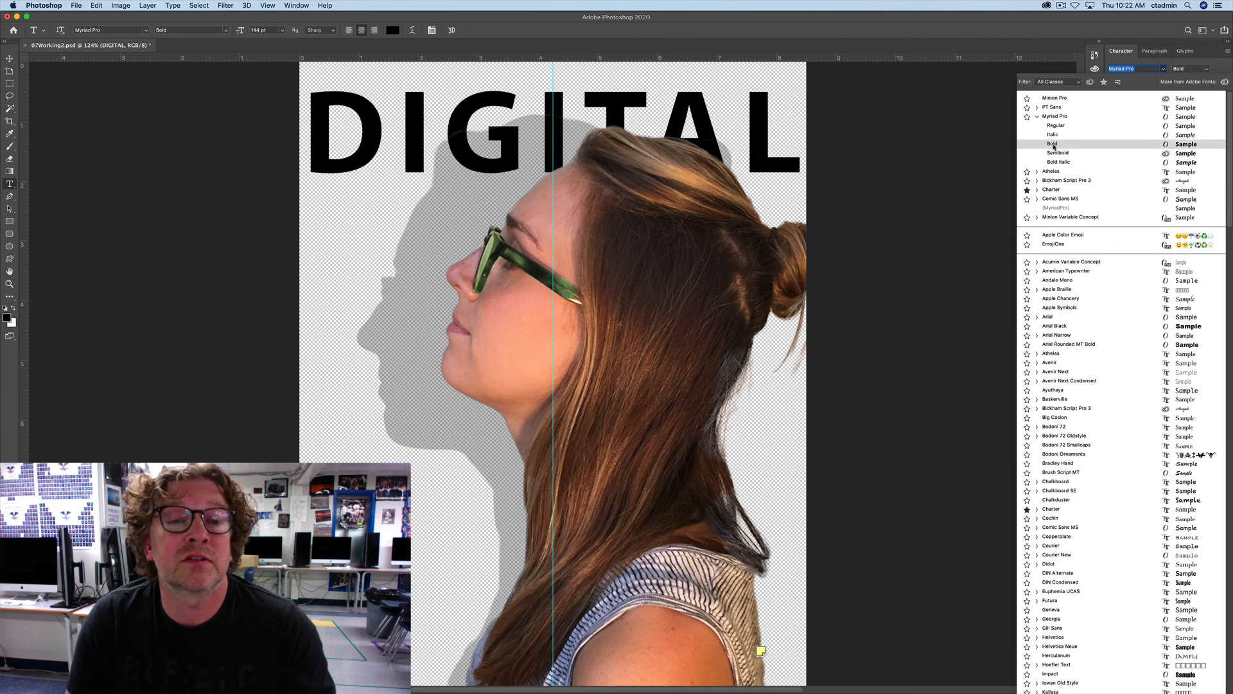
pyautogui.click(1053, 146)
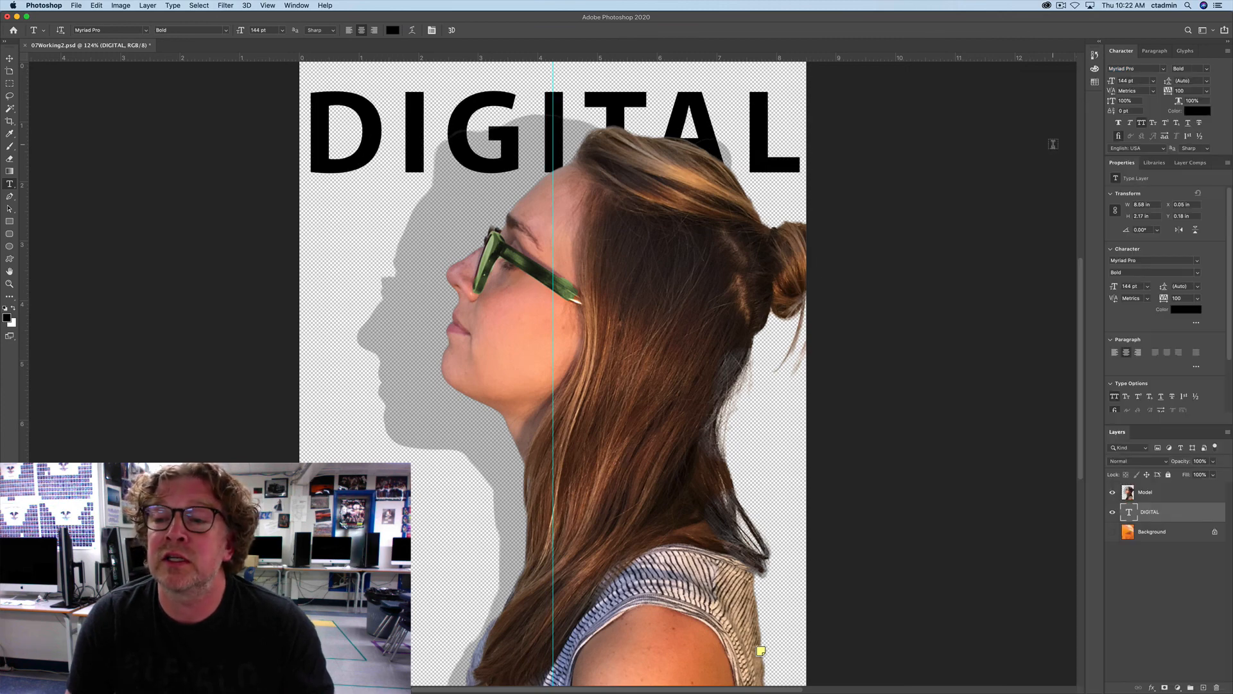